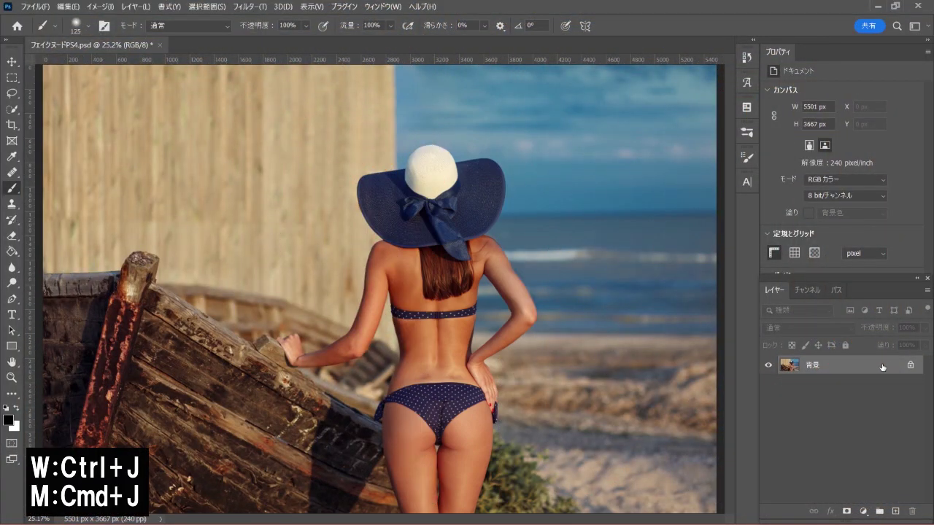
- Duplicate the Background layer as レイヤー 1 and zoom in on the woman's back
{"action": "key", "text": "ctrl+j"}
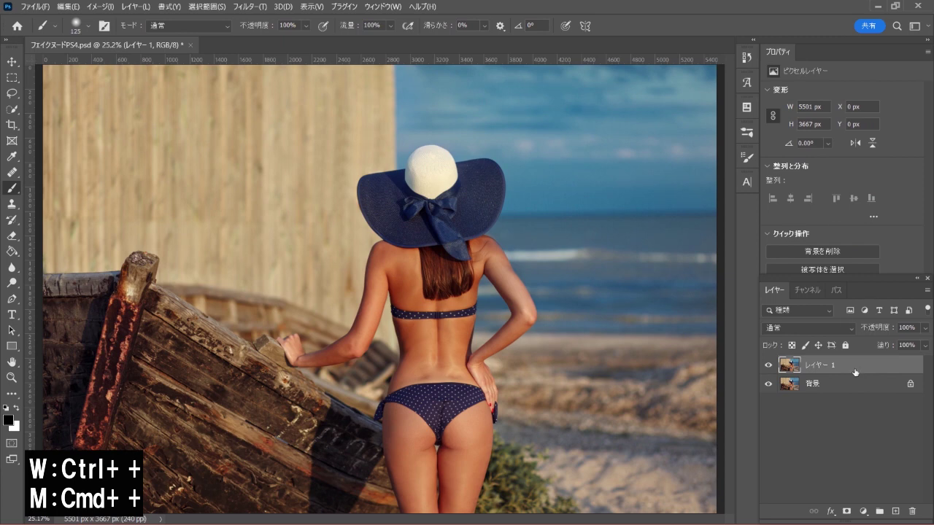
{"action": "key", "text": "ctrl+plus"}
{"action": "key", "text": "ctrl+plus"}
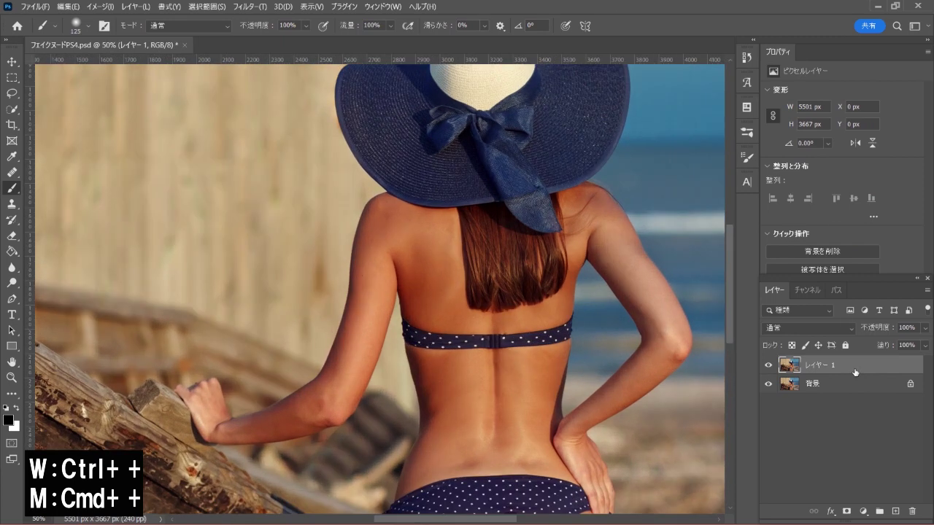
{"action": "left_click_drag", "start_coordinate": [551, 332], "coordinate": [450, 297]}
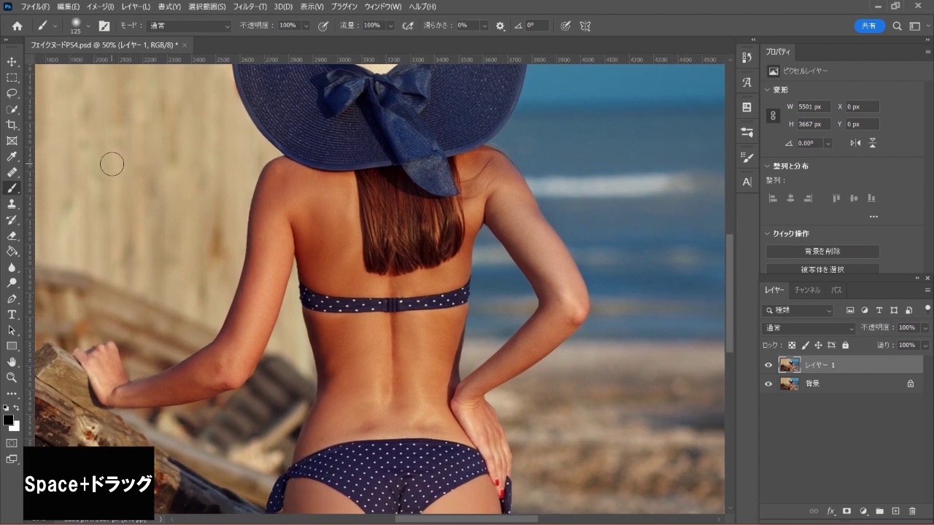
- Draw a freehand Lasso selection around the bikini top's back band
{"action": "left_click", "coordinate": [12, 93]}
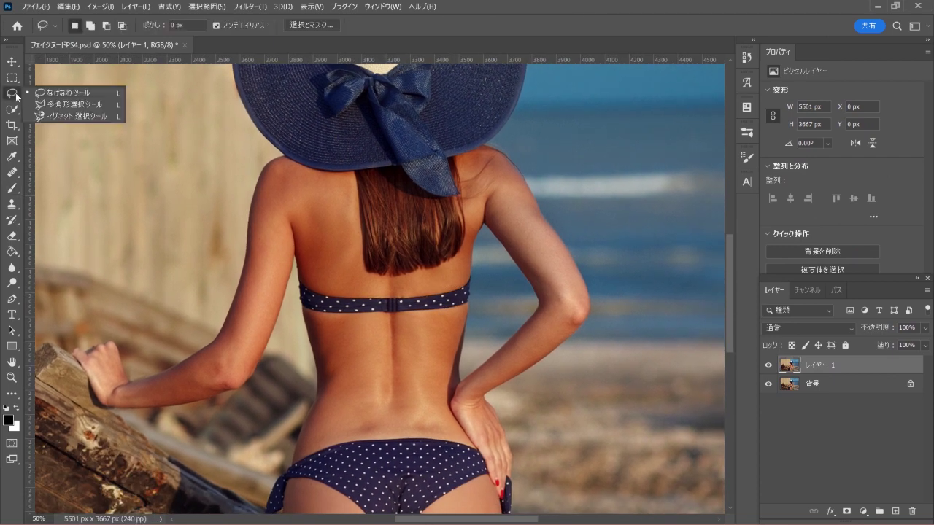
{"action": "left_click", "coordinate": [98, 93]}
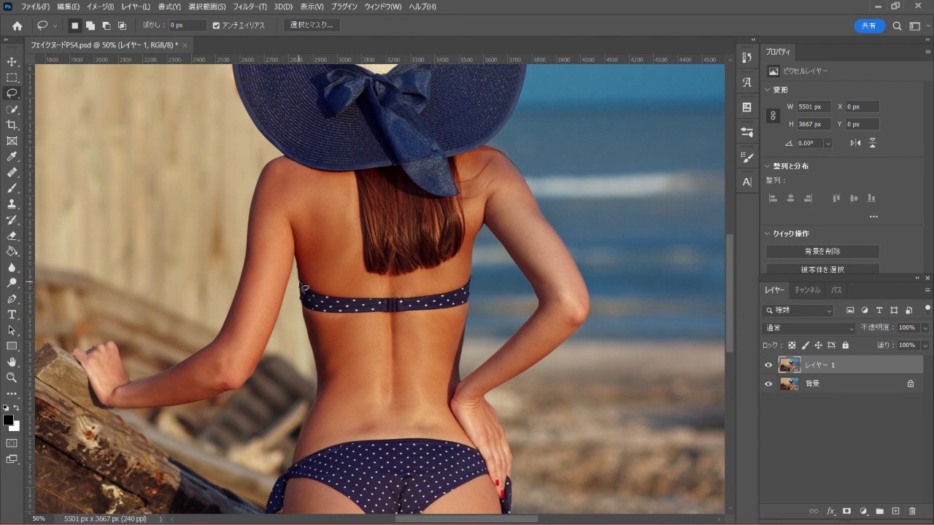
{"action": "mouse_move", "coordinate": [300, 284]}
{"action": "left_mouse_down"}
{"action": "mouse_move", "coordinate": [405, 294]}
{"action": "mouse_move", "coordinate": [471, 278]}
{"action": "mouse_move", "coordinate": [470, 304]}
{"action": "mouse_move", "coordinate": [310, 318]}
{"action": "mouse_move", "coordinate": [301, 285]}
{"action": "left_mouse_up"}
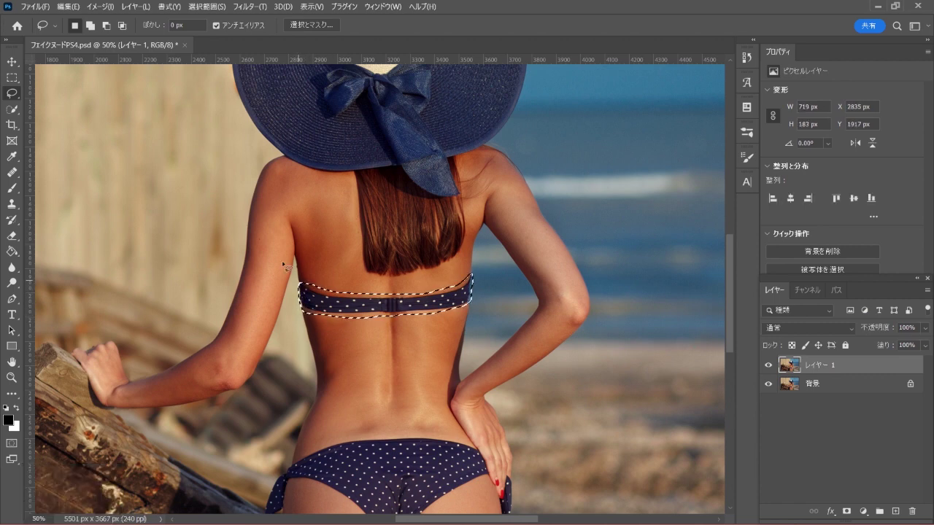
{"action": "left_click", "coordinate": [68, 6]}
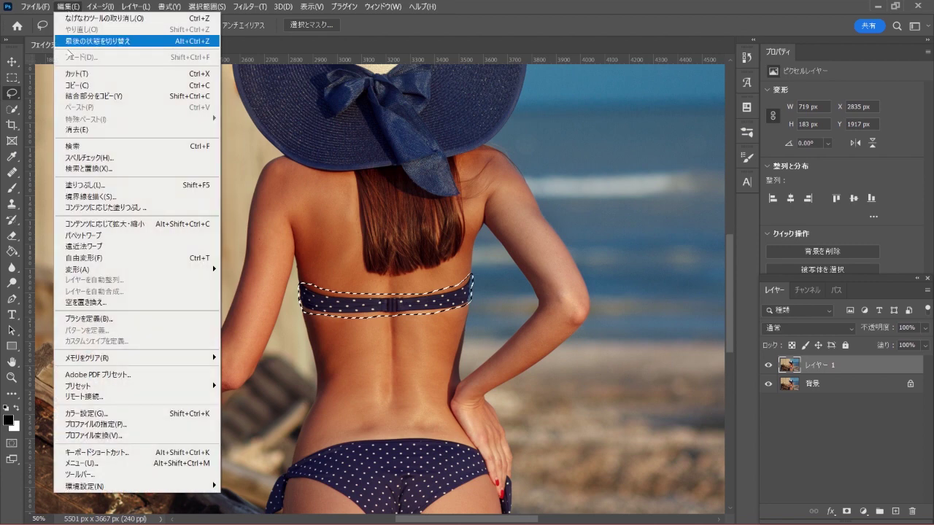
- Content-Aware Fill the selected bikini band, then deselect
{"action": "left_click", "coordinate": [175, 209]}
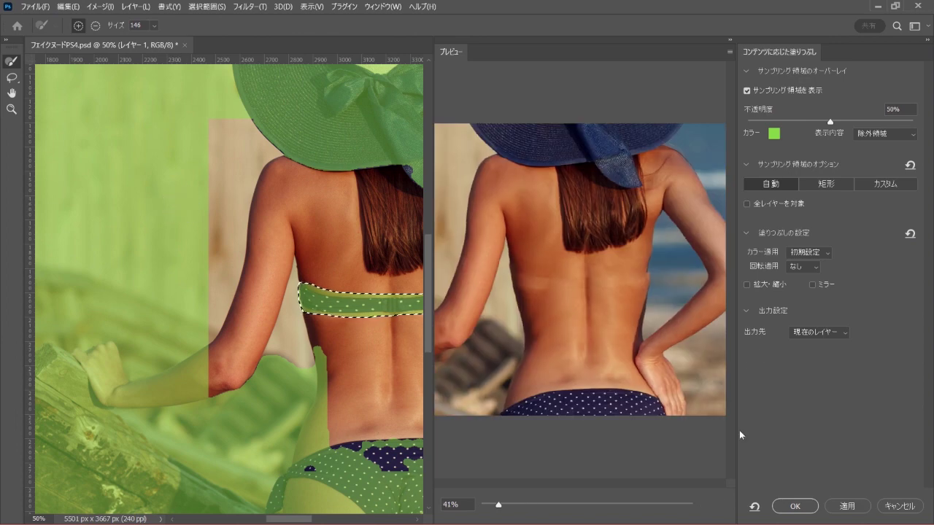
{"action": "left_click", "coordinate": [792, 508]}
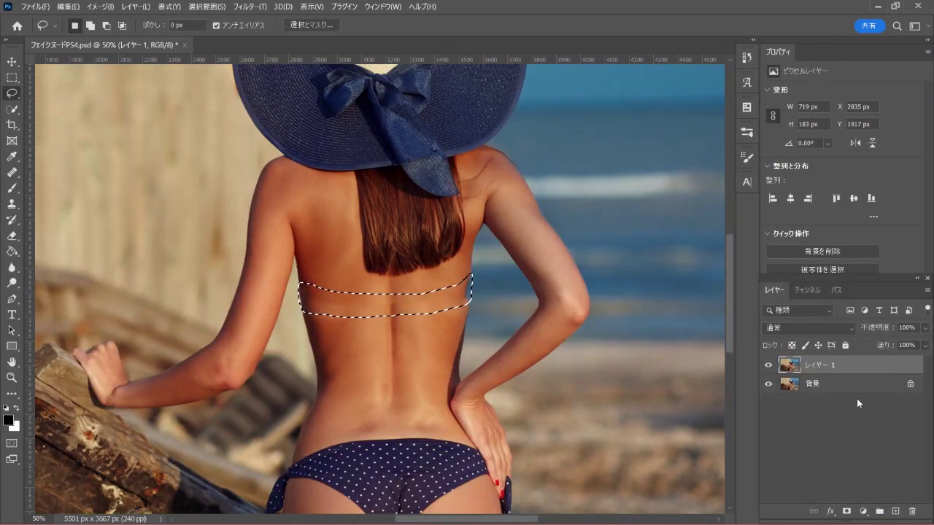
{"action": "key", "text": "ctrl+d"}
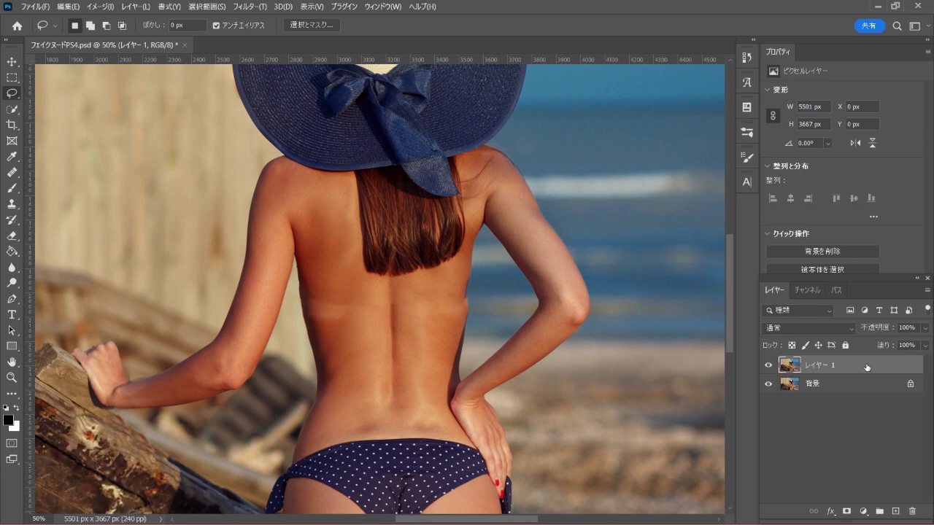
- Add empty layer レイヤー 2 and set up the Clone Stamp with a soft round brush
{"action": "key", "text": "s"}
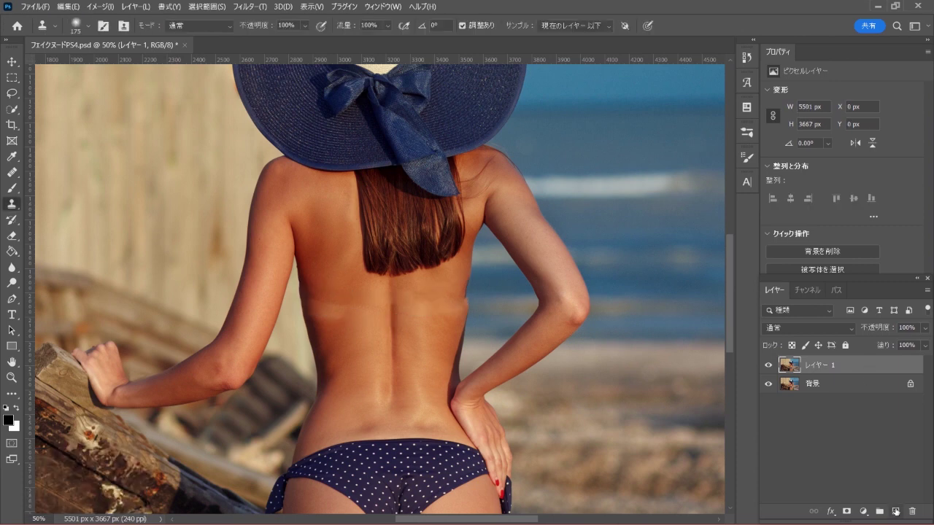
{"action": "left_click", "coordinate": [896, 512]}
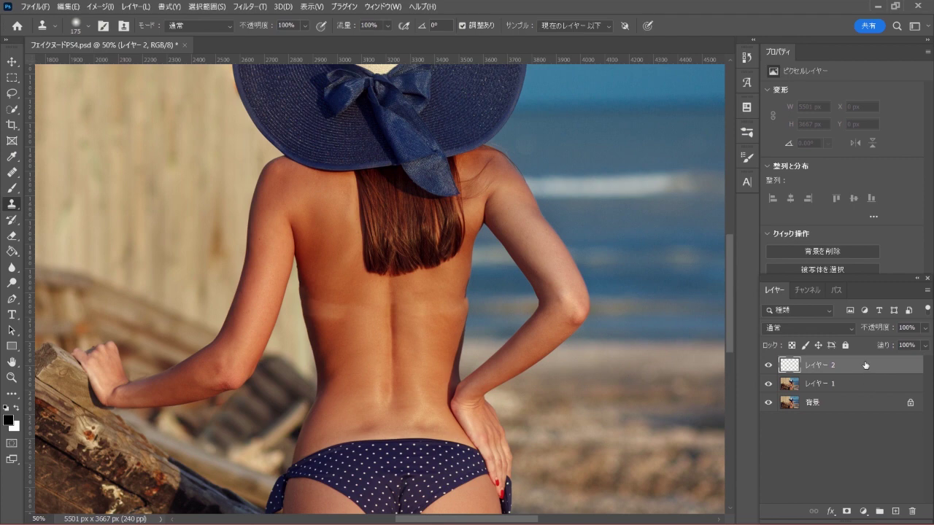
{"action": "right_click", "coordinate": [10, 205]}
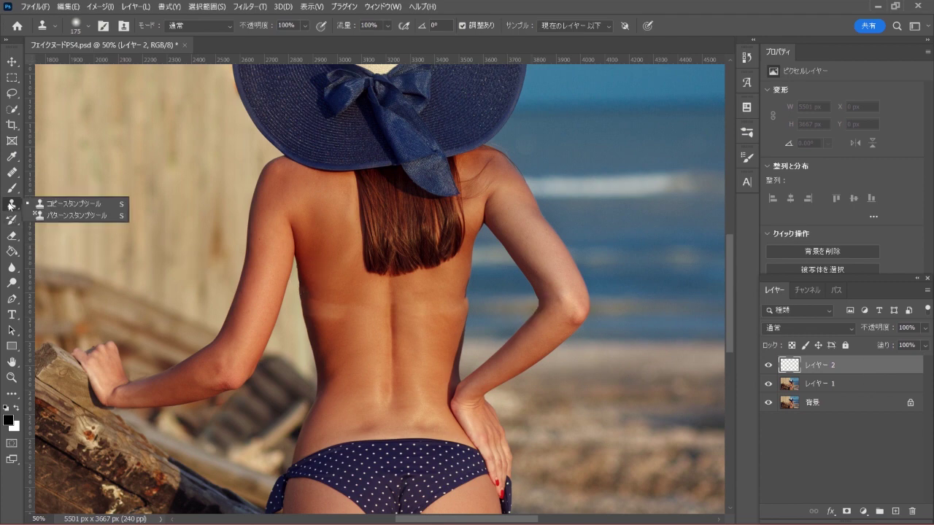
{"action": "left_click", "coordinate": [103, 204]}
{"action": "left_click", "coordinate": [88, 26]}
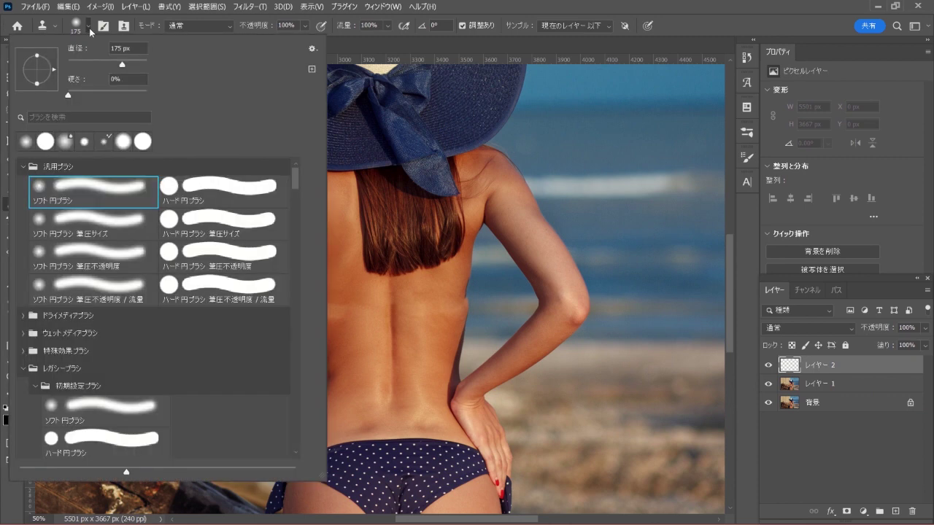
{"action": "left_click", "coordinate": [699, 31]}
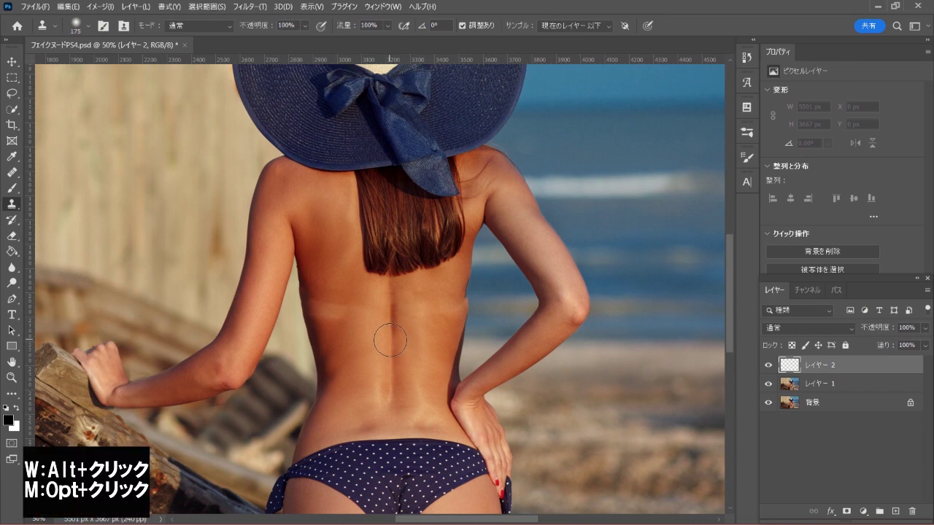
- Sample clean back skin and clone it over the strap mark, then add レイヤー 3
{"action": "left_click", "coordinate": [391, 340], "text": "alt"}
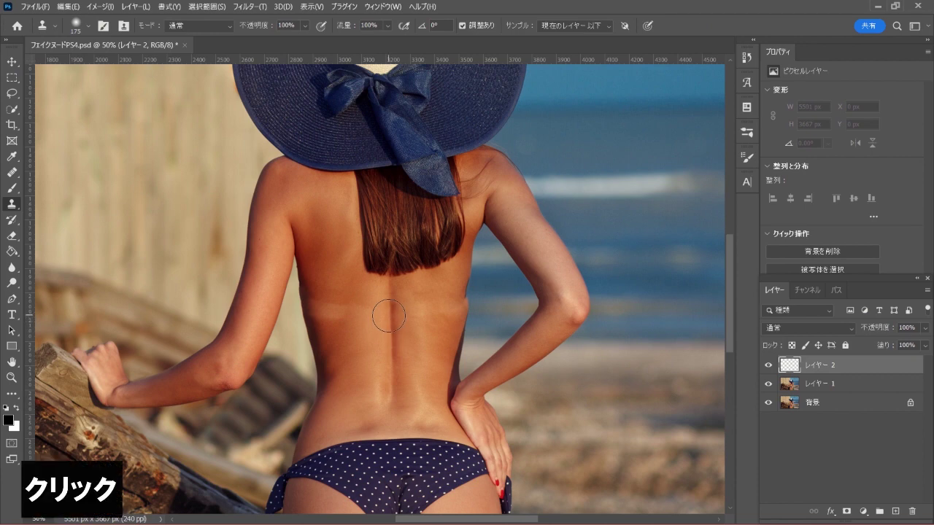
{"action": "left_click", "coordinate": [388, 314]}
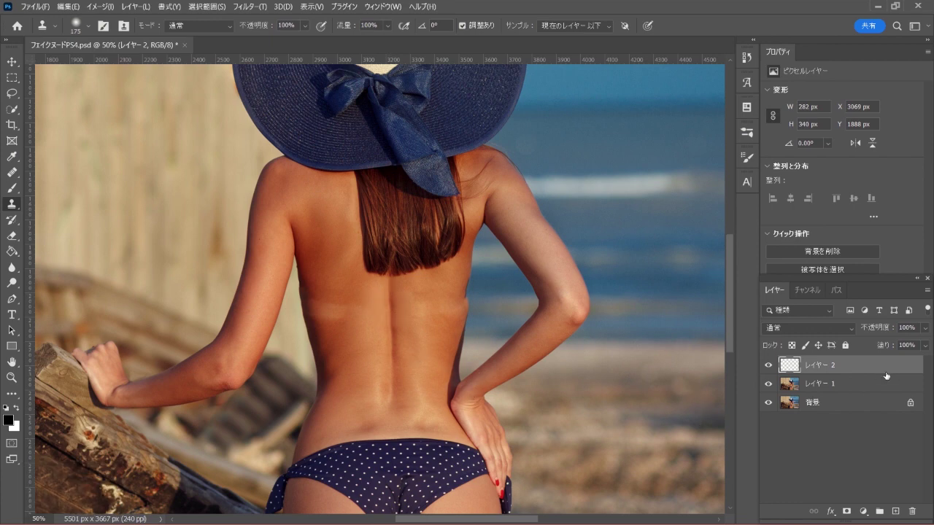
{"action": "left_click", "coordinate": [896, 510]}
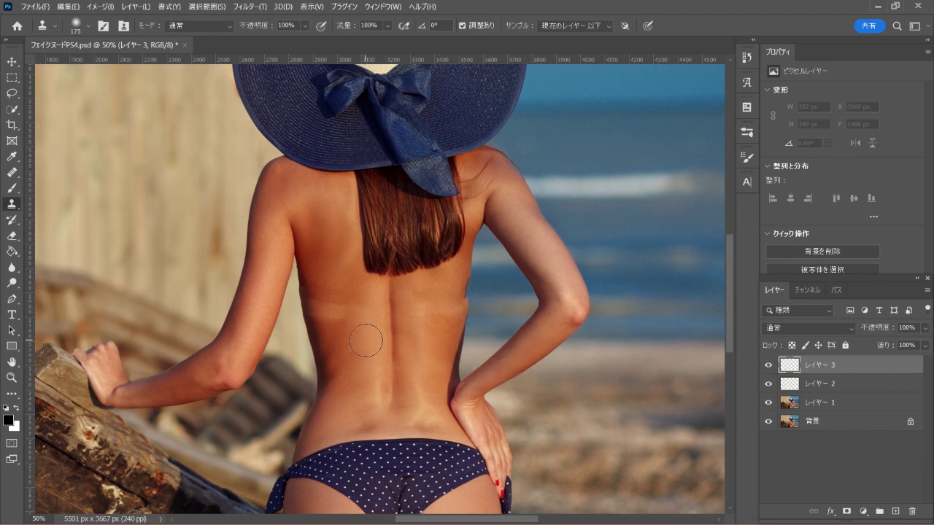
- Clone skin over the remaining tan band on レイヤー 3 at 200 px, then add レイヤー 4
{"action": "key", "text": "bracketright"}
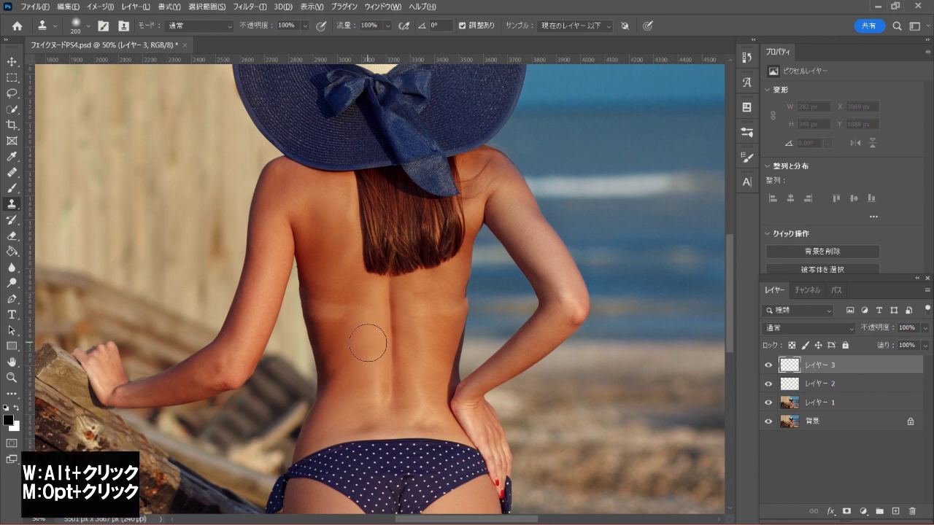
{"action": "left_click", "coordinate": [366, 324]}
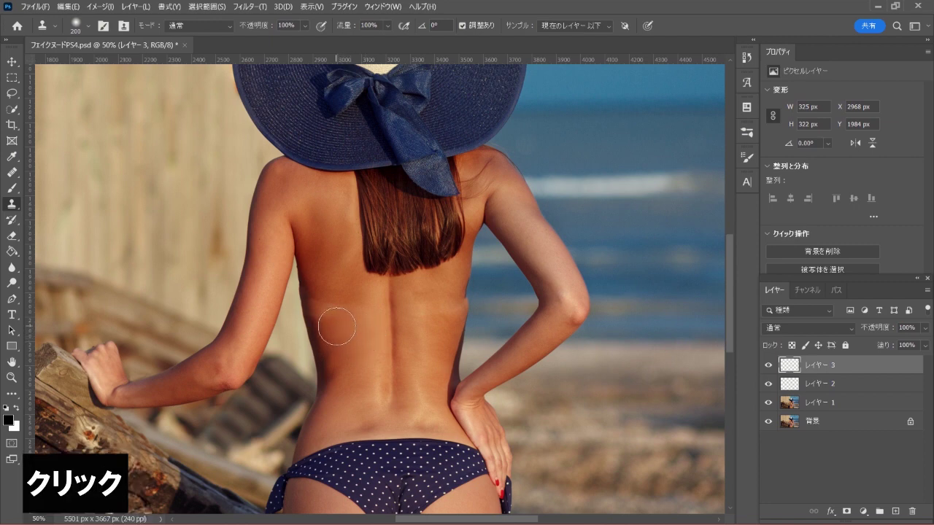
{"action": "left_click", "coordinate": [330, 321]}
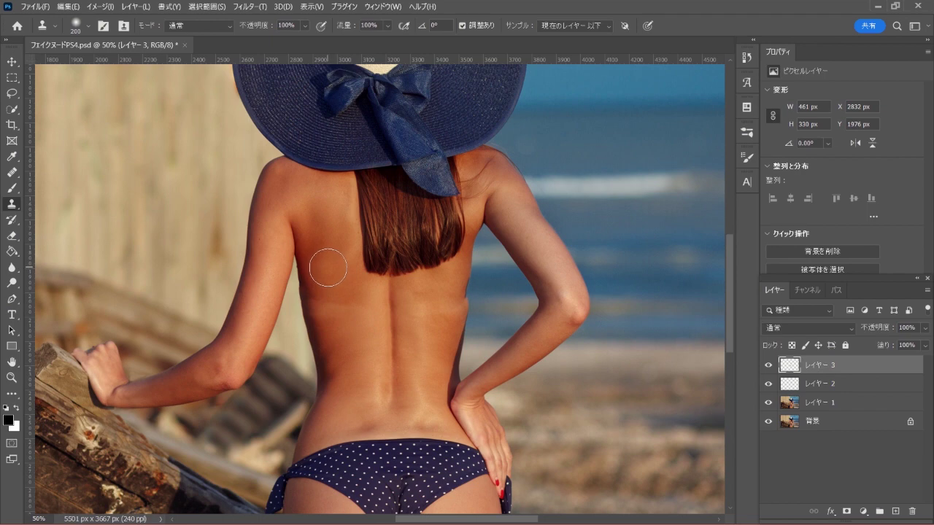
{"action": "left_click", "coordinate": [327, 286]}
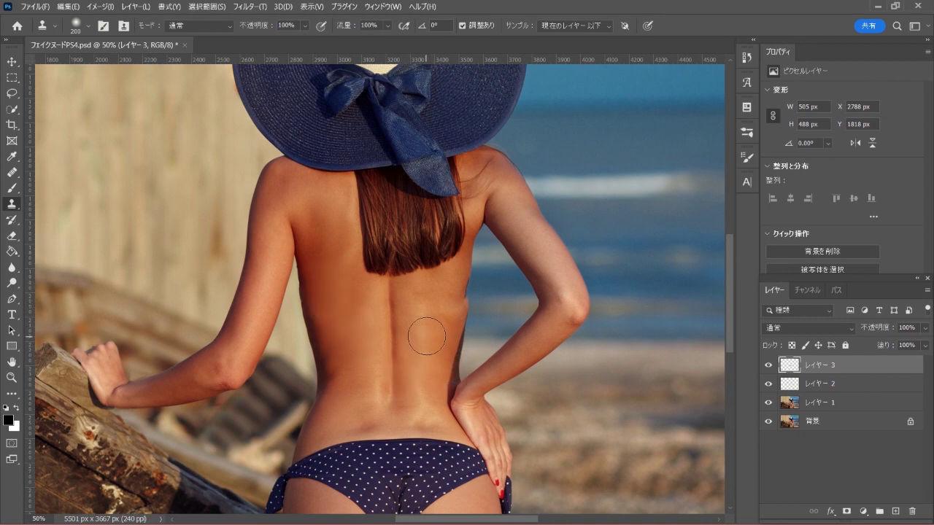
{"action": "left_click_drag", "start_coordinate": [423, 313], "coordinate": [429, 347]}
{"action": "key", "text": "bracketleft"}
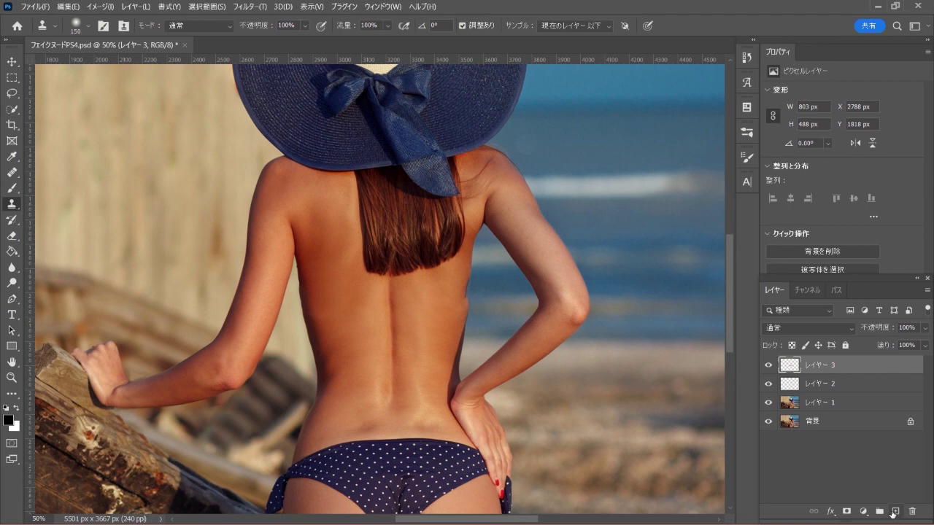
{"action": "left_click", "coordinate": [895, 512]}
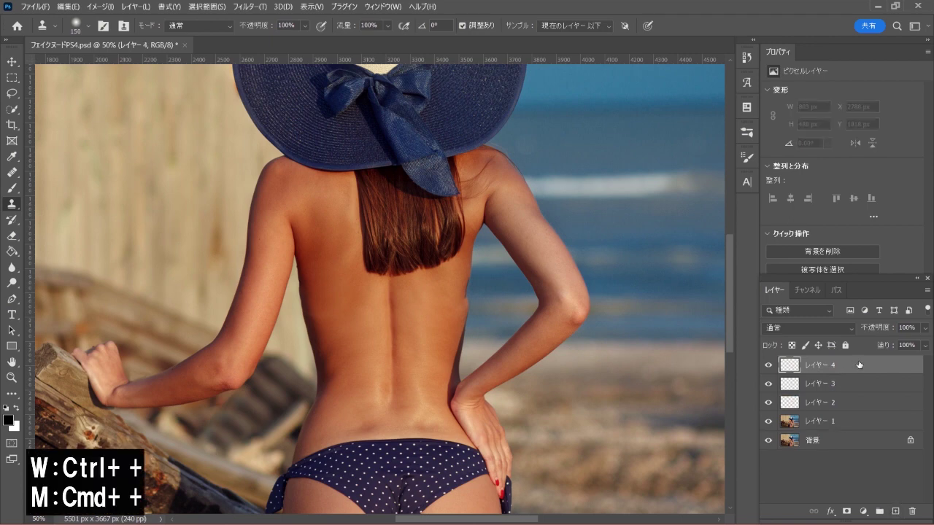
- Zoom in and toggle the retouch layers to compare against the original bikini top
{"action": "key", "text": "ctrl+plus"}
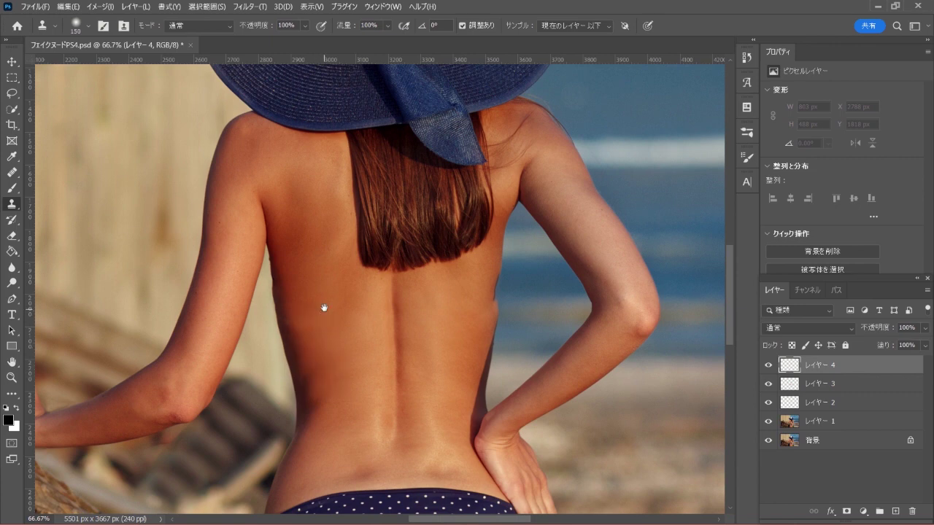
{"action": "left_click_drag", "start_coordinate": [326, 308], "coordinate": [408, 305]}
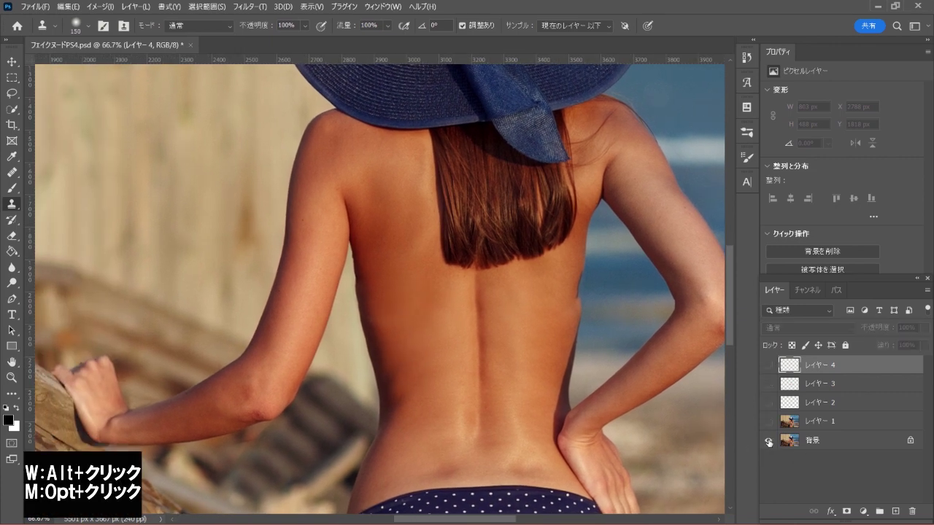
{"action": "left_click", "coordinate": [769, 442], "text": "alt"}
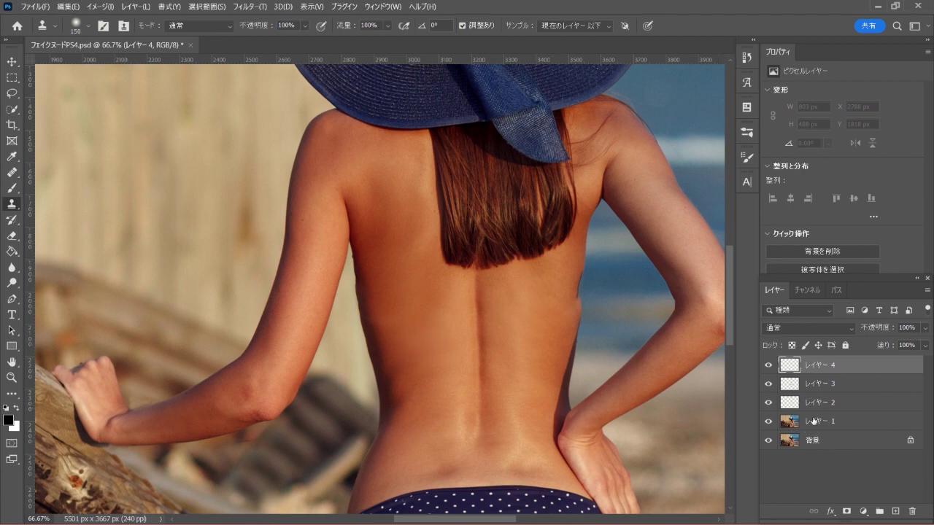
{"action": "left_click", "coordinate": [769, 441], "text": "alt"}
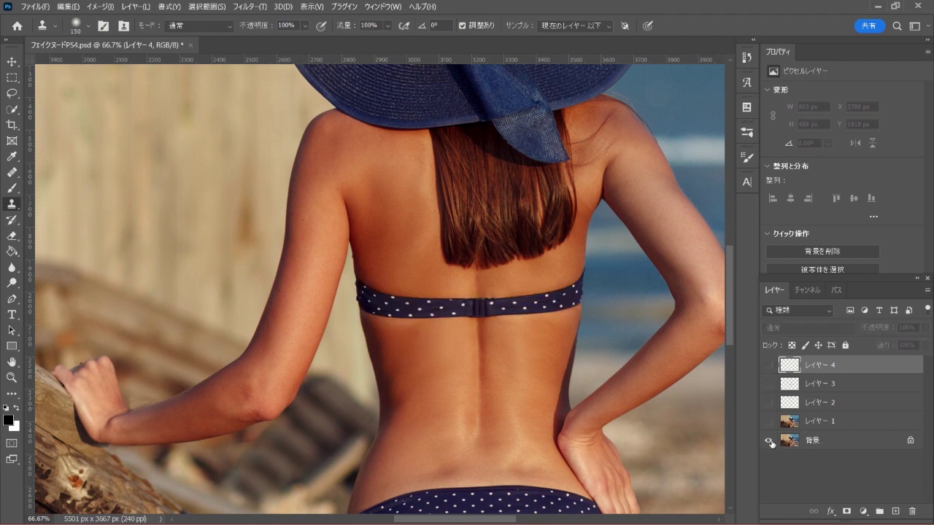
{"action": "left_click", "coordinate": [769, 441], "text": "alt"}
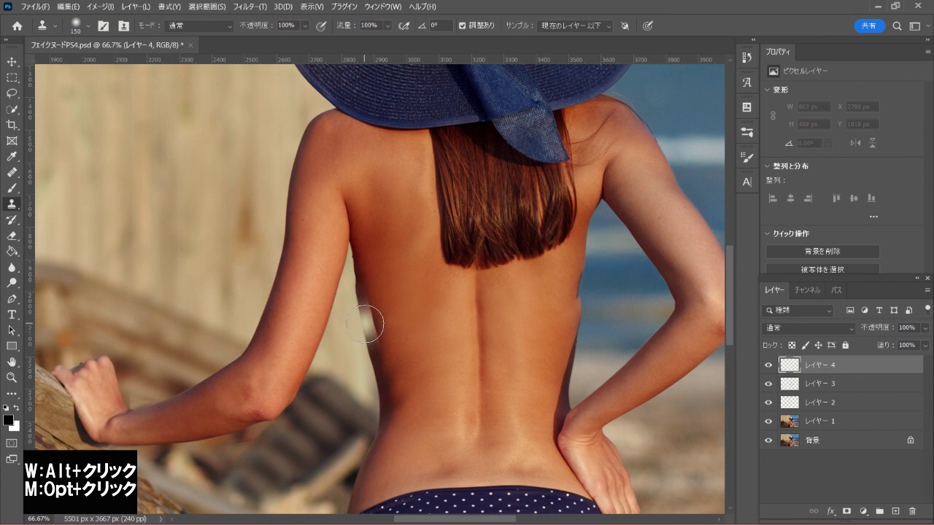
- Sample nearby skin and stamp it over the back's left edge on レイヤー 4
{"action": "left_click", "coordinate": [364, 323], "text": "alt"}
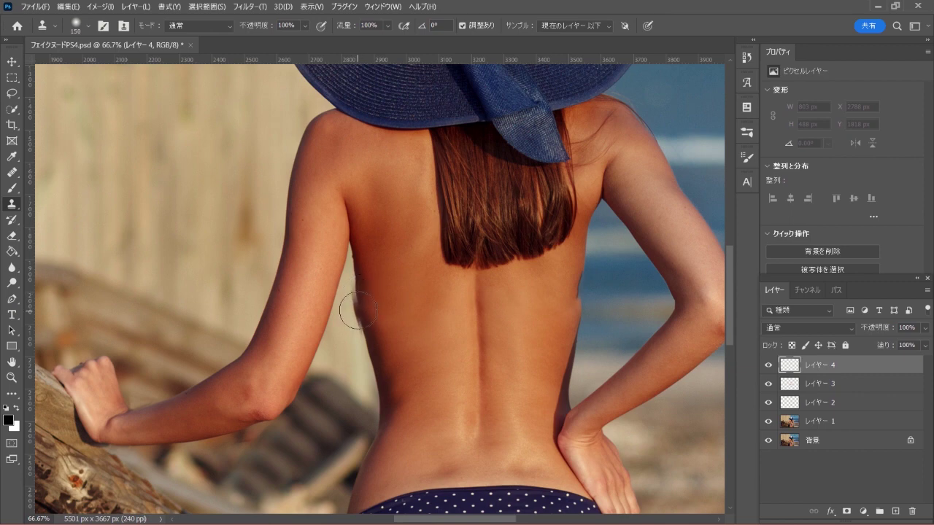
{"action": "left_click", "coordinate": [360, 302], "text": "alt"}
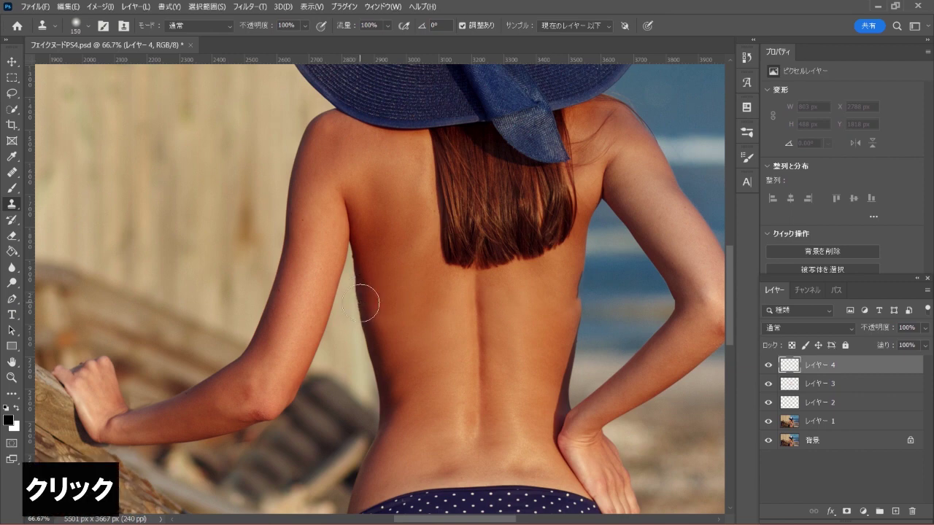
{"action": "left_click", "coordinate": [361, 303]}
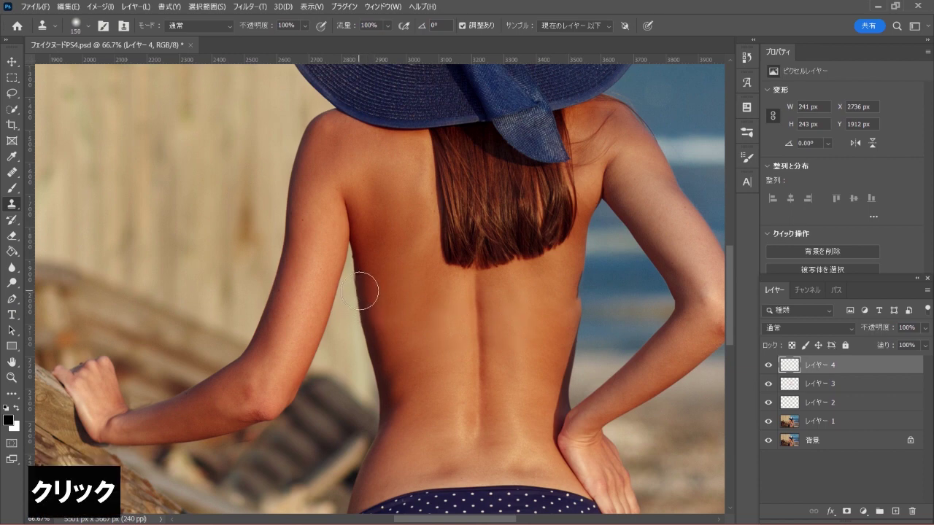
{"action": "left_click", "coordinate": [361, 292]}
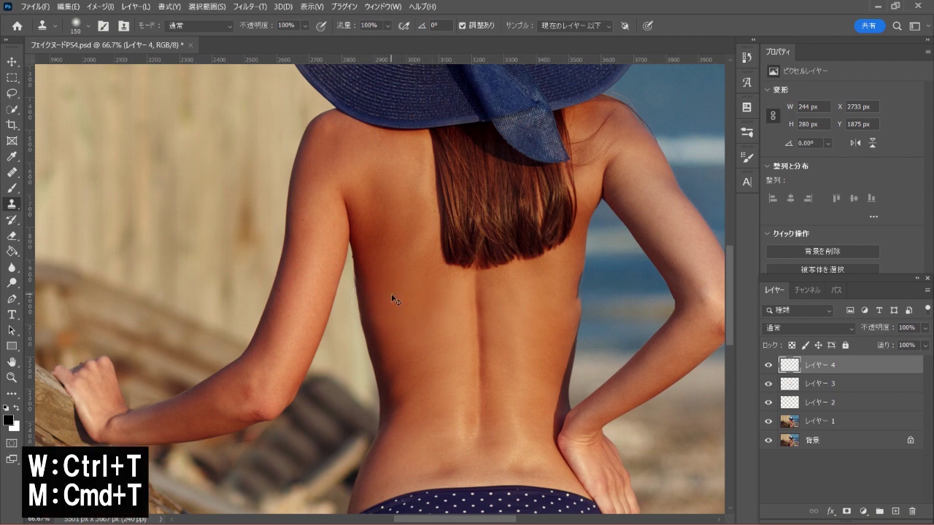
- Skew the cloned patch on レイヤー 4 about -1.2° with Free Transform, then add レイヤー 5
{"action": "key", "text": "ctrl+t"}
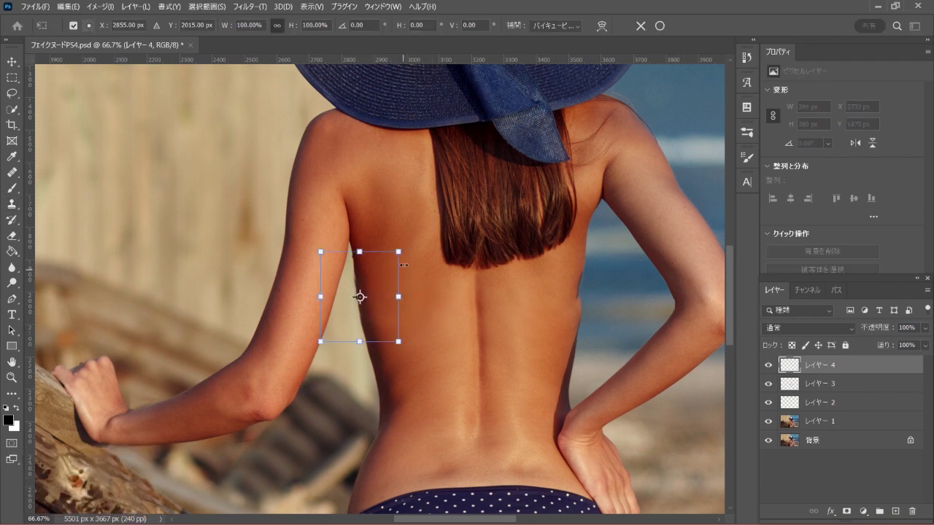
{"action": "right_click", "coordinate": [353, 270]}
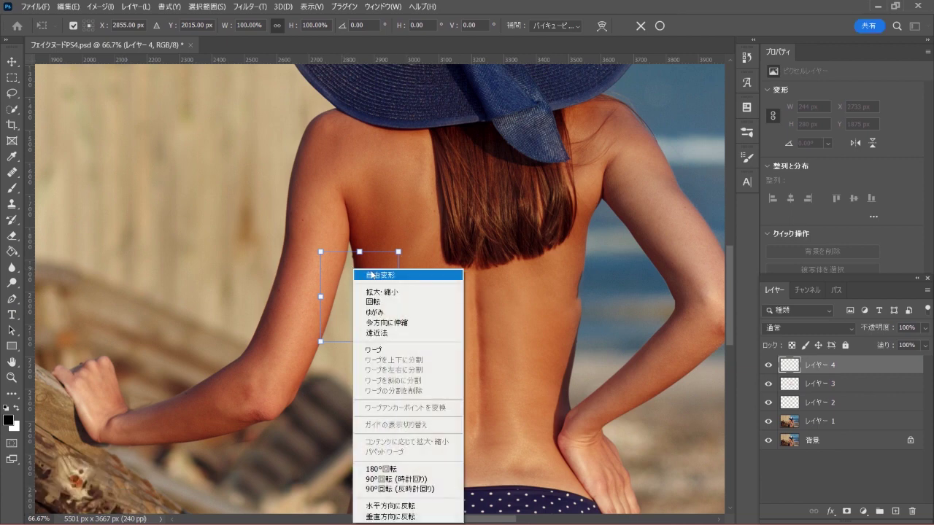
{"action": "left_click", "coordinate": [374, 275]}
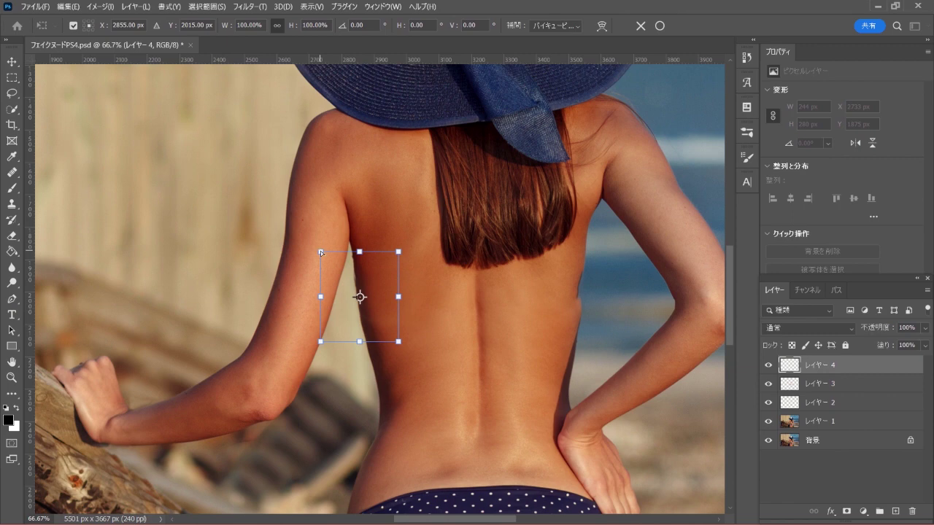
{"action": "left_click_drag", "start_coordinate": [320, 251], "coordinate": [322, 251]}
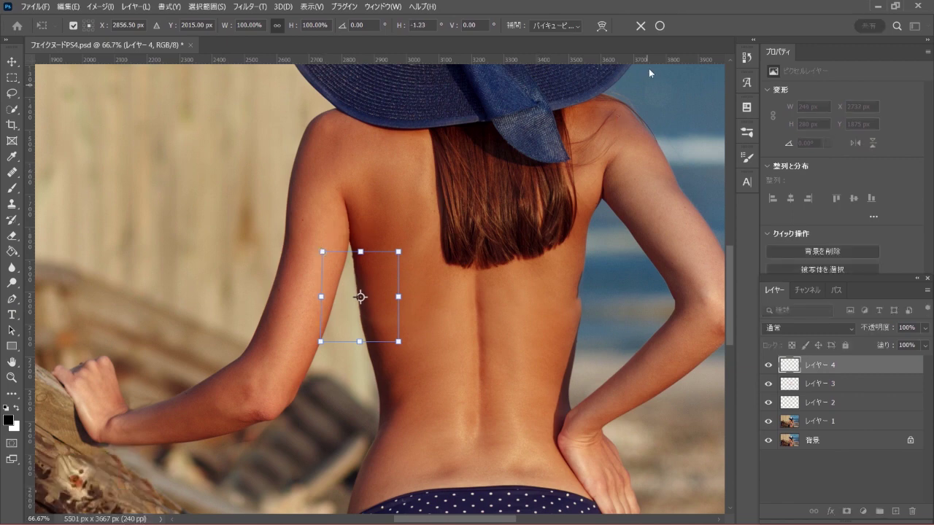
{"action": "left_click", "coordinate": [660, 25]}
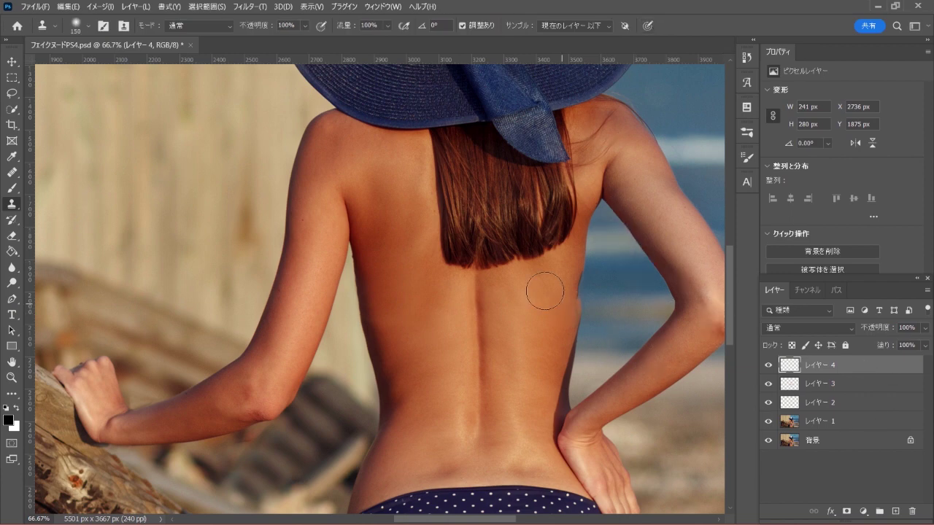
{"action": "left_click_drag", "start_coordinate": [546, 285], "coordinate": [443, 294]}
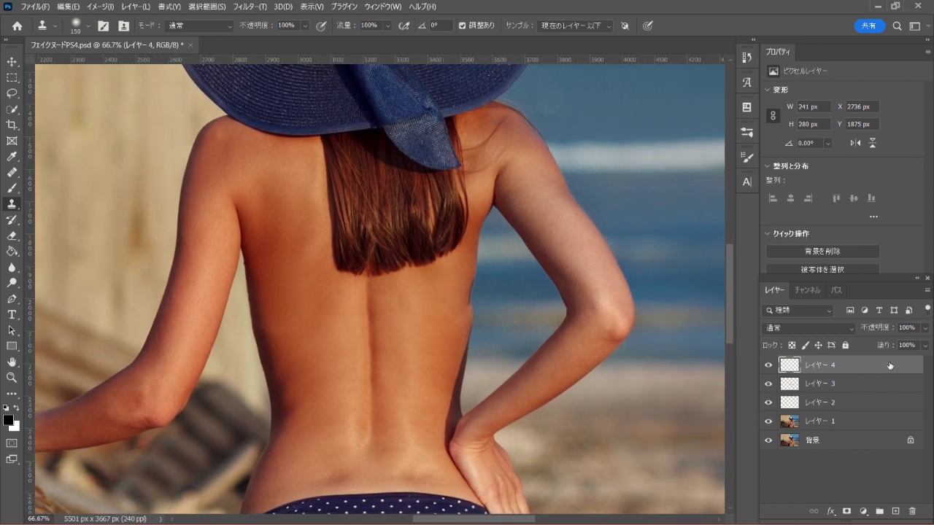
{"action": "left_click", "coordinate": [896, 512]}
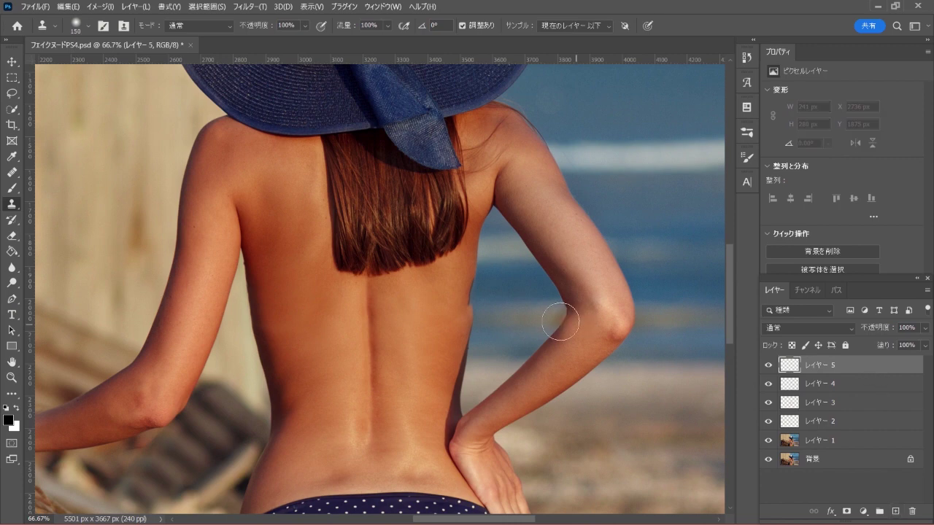
- Clone skin near the inner elbow and along the back's right edge at 175 px on レイヤー 5
{"action": "left_click_drag", "start_coordinate": [563, 317], "coordinate": [555, 328]}
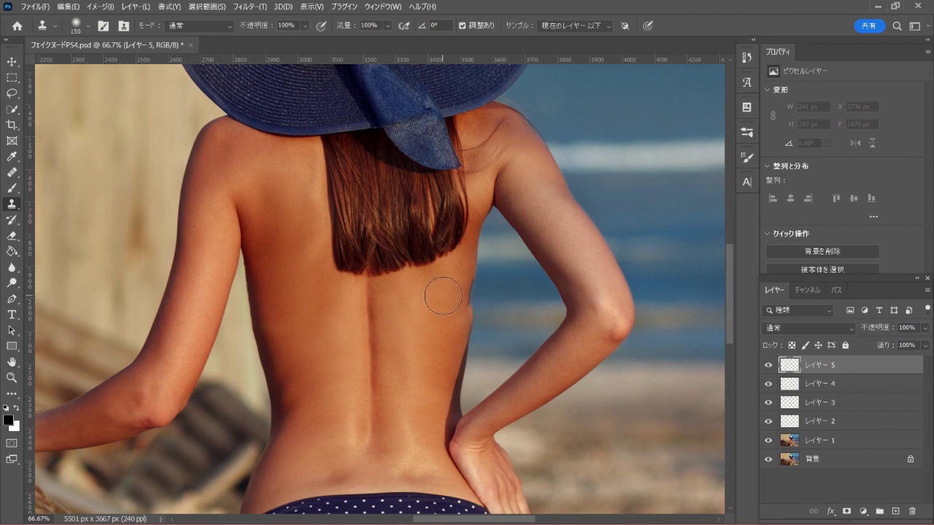
{"action": "key", "text": "bracketright"}
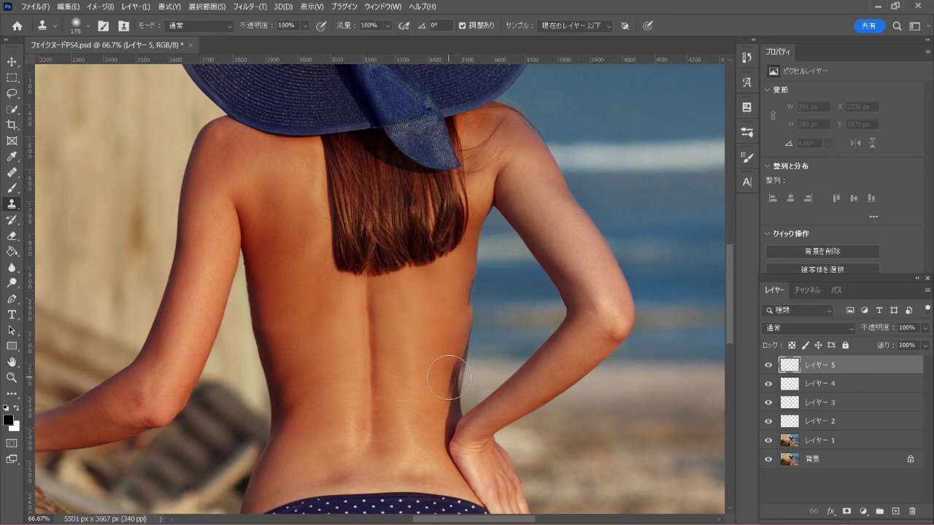
{"action": "left_click_drag", "start_coordinate": [448, 377], "coordinate": [438, 292]}
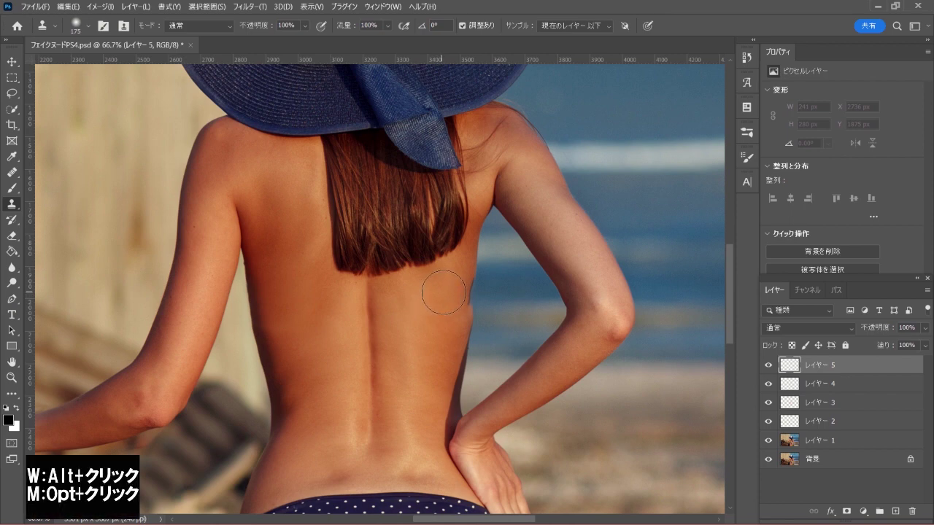
{"action": "left_click", "coordinate": [444, 292], "text": "alt"}
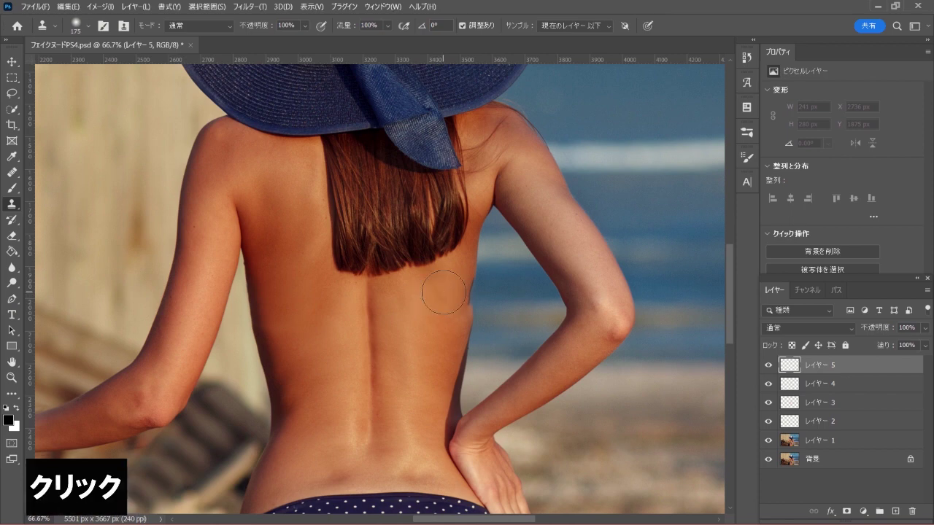
{"action": "left_click", "coordinate": [450, 292]}
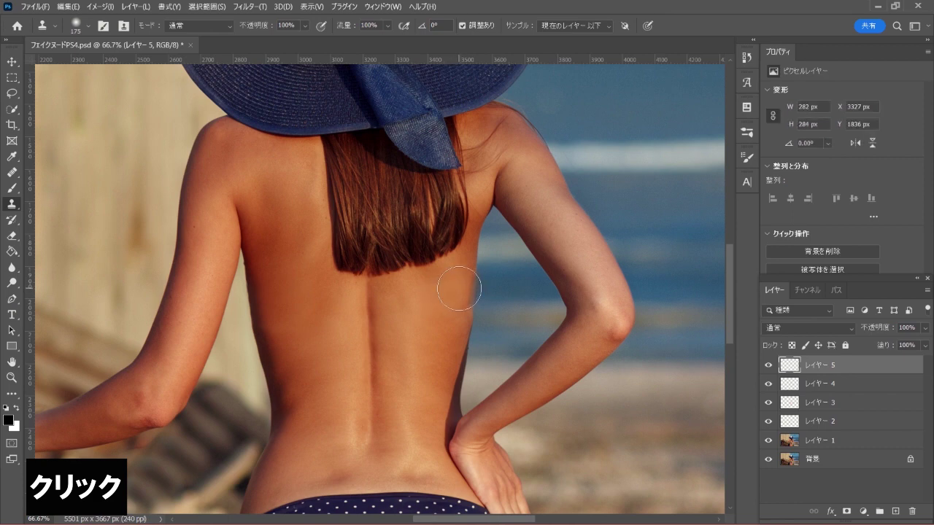
{"action": "left_click", "coordinate": [460, 290]}
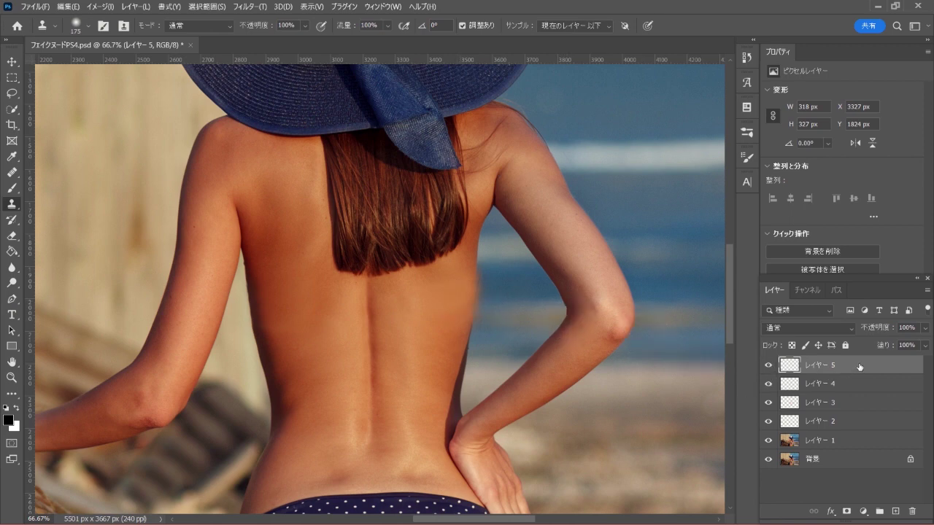
- Add a layer mask to レイヤー 5 and switch to the Brush with black and white colours
{"action": "left_click", "coordinate": [847, 512]}
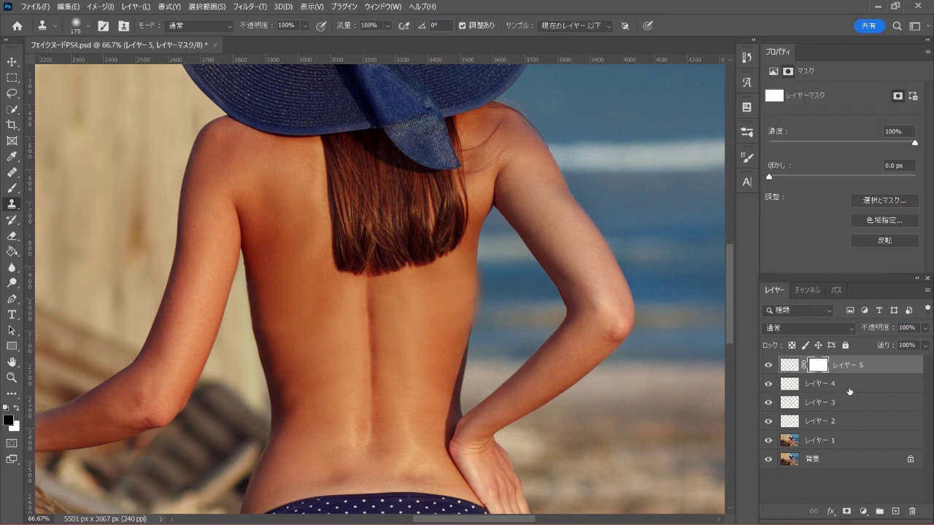
{"action": "key", "text": "d"}
{"action": "left_click", "coordinate": [12, 188]}
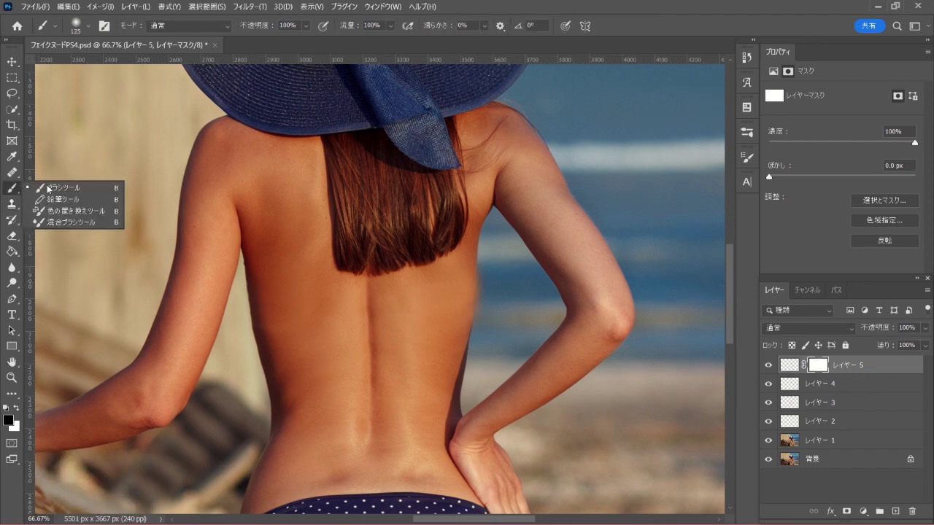
{"action": "left_click", "coordinate": [95, 188]}
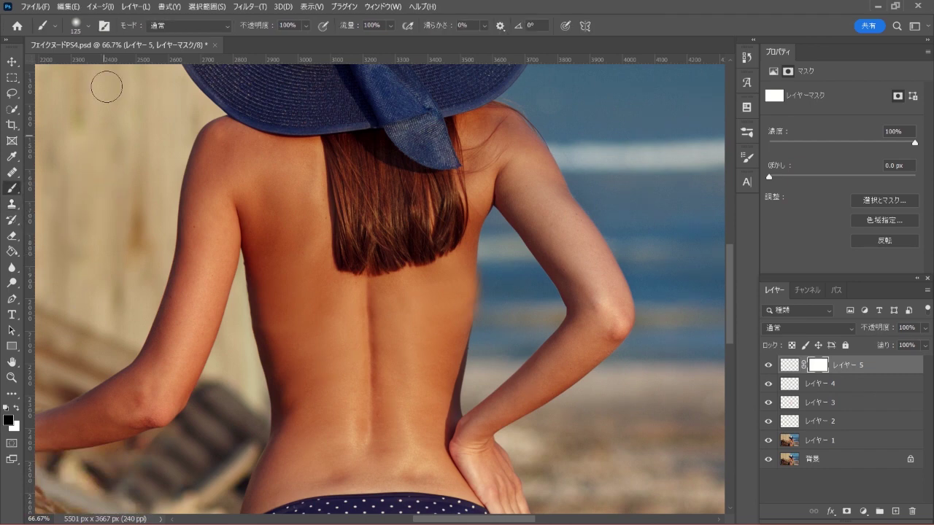
- Mask out skin spilling past the back's right edge with a hard round 100 px brush
{"action": "left_click", "coordinate": [88, 27]}
{"action": "left_click", "coordinate": [225, 184]}
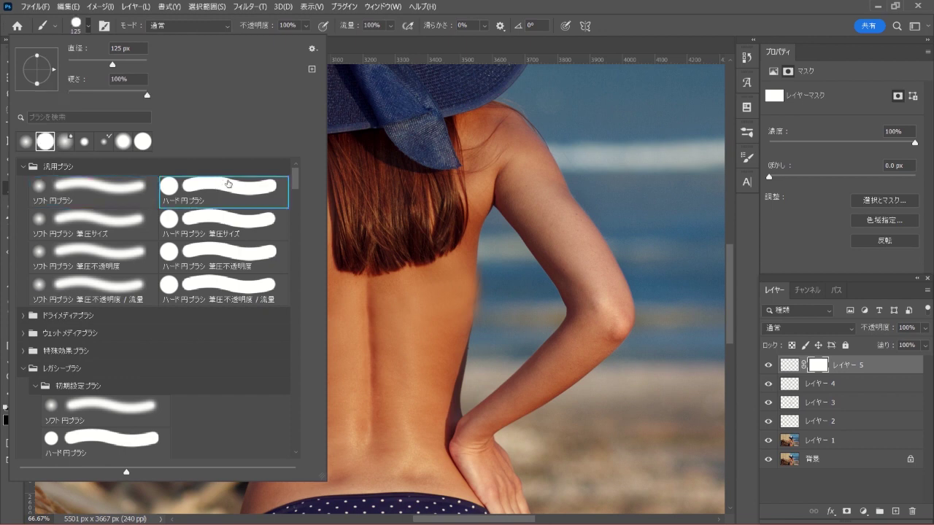
{"action": "left_click", "coordinate": [629, 24]}
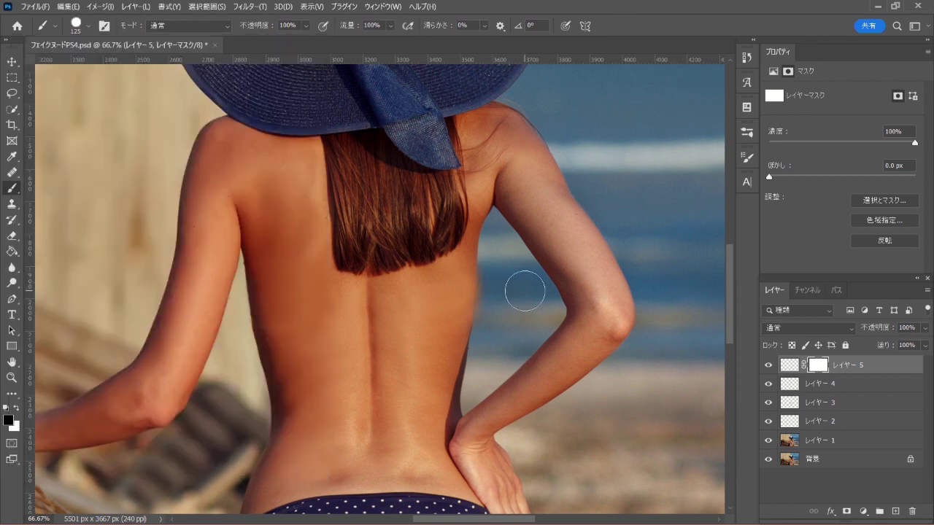
{"action": "key", "text": "bracketleft"}
{"action": "mouse_move", "coordinate": [507, 297]}
{"action": "left_mouse_down"}
{"action": "mouse_move", "coordinate": [496, 266]}
{"action": "mouse_move", "coordinate": [492, 339]}
{"action": "mouse_move", "coordinate": [494, 264]}
{"action": "mouse_move", "coordinate": [491, 337]}
{"action": "mouse_move", "coordinate": [496, 313]}
{"action": "mouse_move", "coordinate": [530, 282]}
{"action": "left_mouse_up"}
- On new layer レイヤー 6, clone skin over the last right-side spot and add a layer mask
{"action": "left_click", "coordinate": [892, 508]}
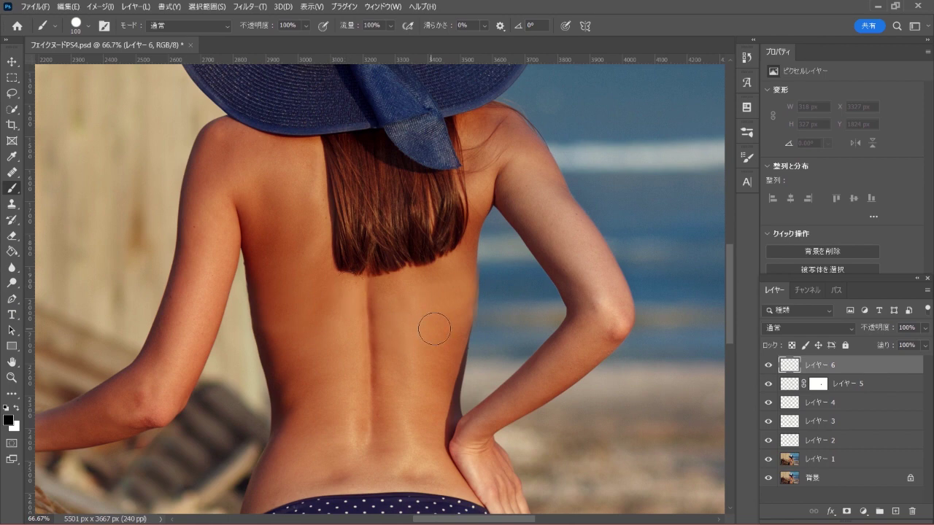
{"action": "left_click", "coordinate": [12, 204]}
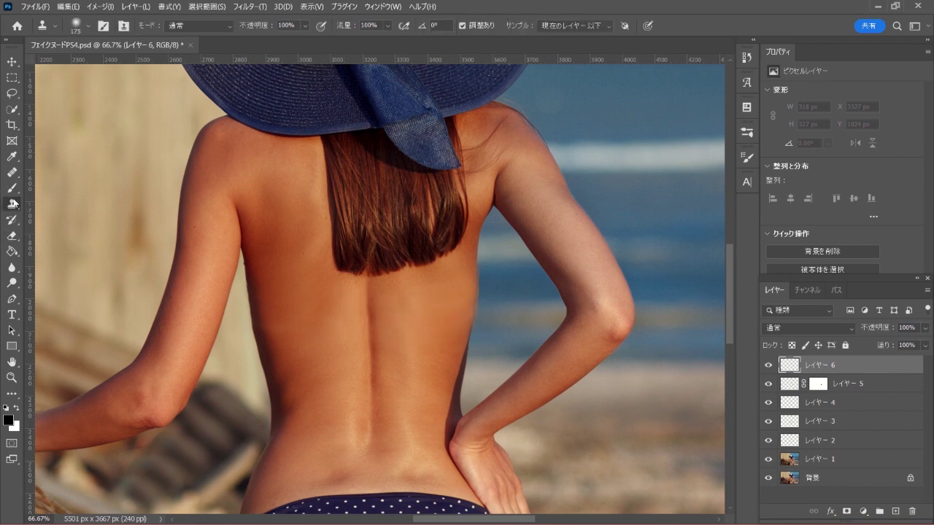
{"action": "left_click", "coordinate": [105, 205]}
{"action": "left_click", "coordinate": [449, 310], "text": "alt"}
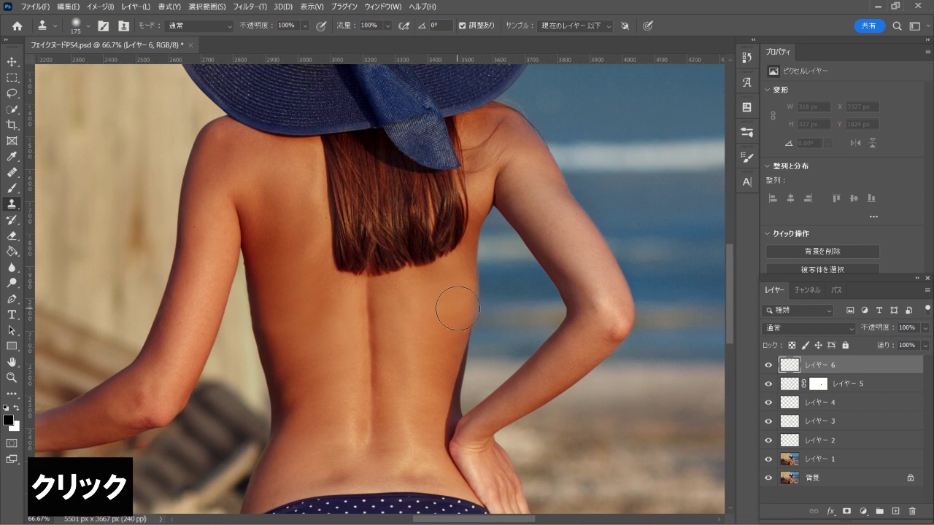
{"action": "left_click", "coordinate": [457, 308]}
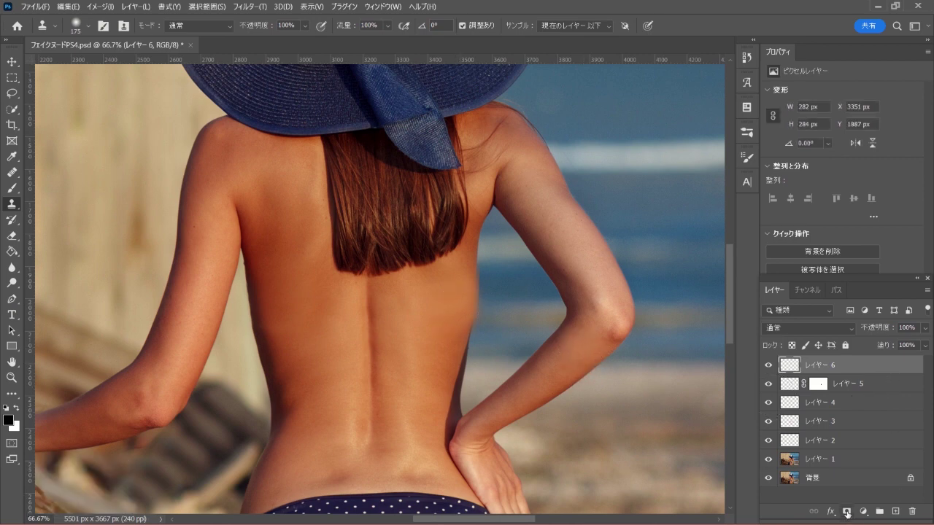
{"action": "left_click", "coordinate": [847, 512]}
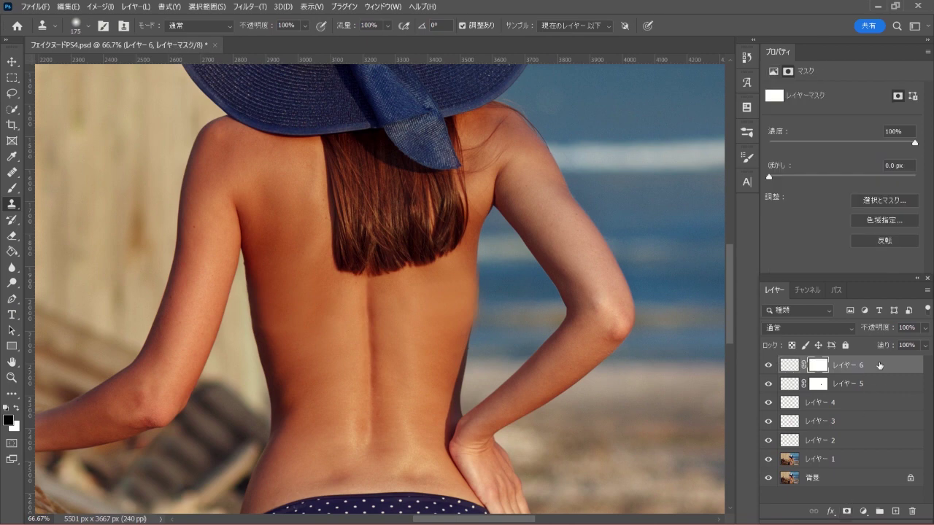
- Brush-paint レイヤー 6's mask along the back's right edge to blend it, then enter Free Transform
{"action": "left_click", "coordinate": [12, 188]}
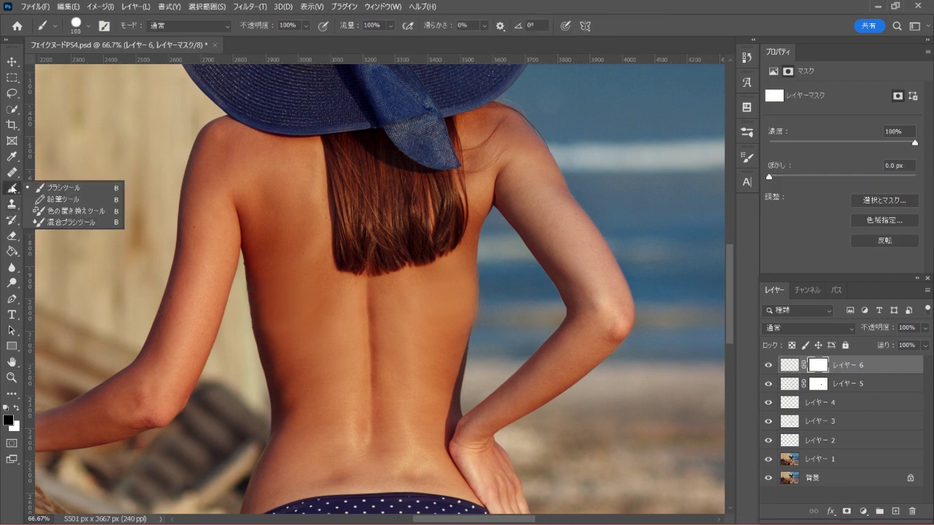
{"action": "left_click", "coordinate": [64, 187]}
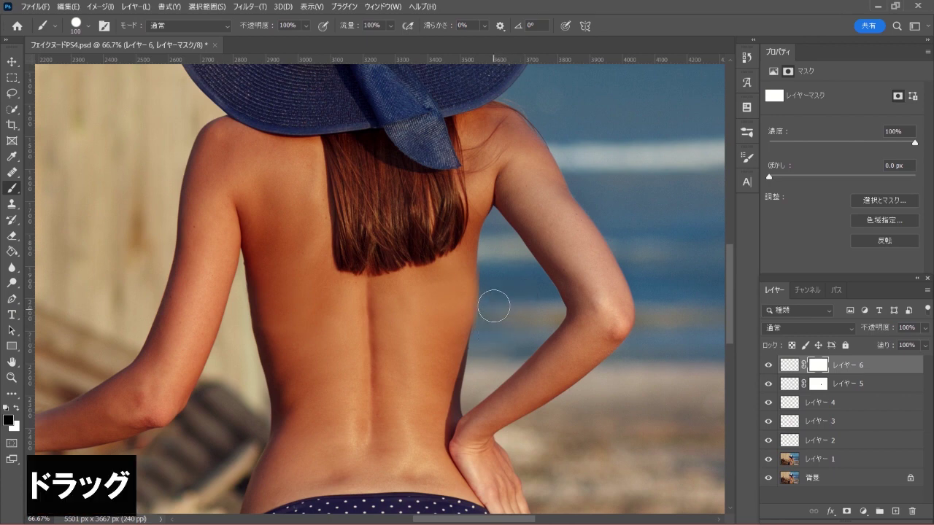
{"action": "mouse_move", "coordinate": [494, 307]}
{"action": "left_mouse_down"}
{"action": "mouse_move", "coordinate": [494, 270]}
{"action": "mouse_move", "coordinate": [480, 401]}
{"action": "left_mouse_up"}
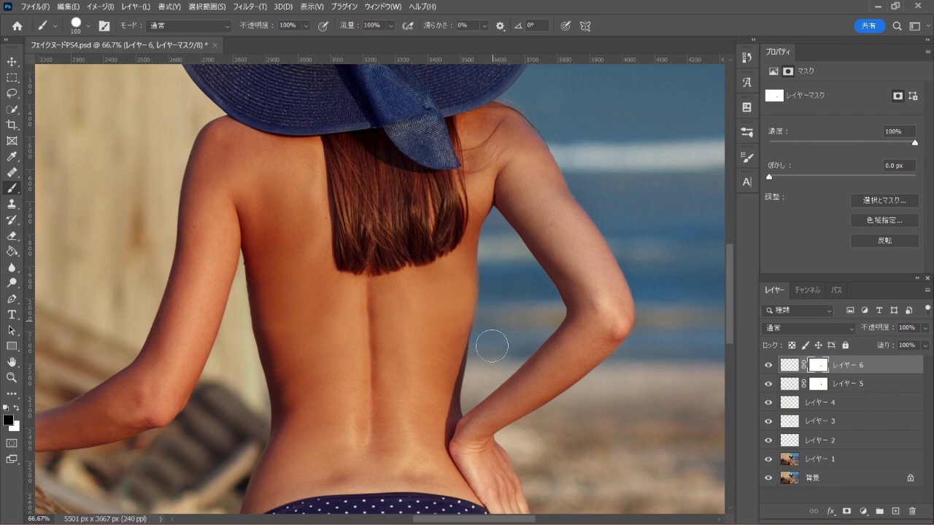
{"action": "key", "text": "ctrl+t"}
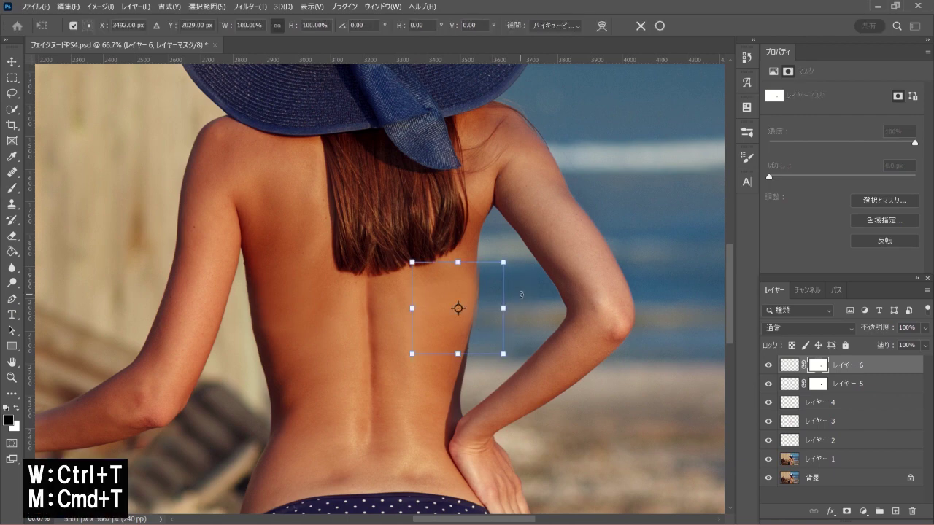
- Skew the patch's top-right and bottom-left corners, narrow its right side, and commit
{"action": "right_click", "coordinate": [475, 283]}
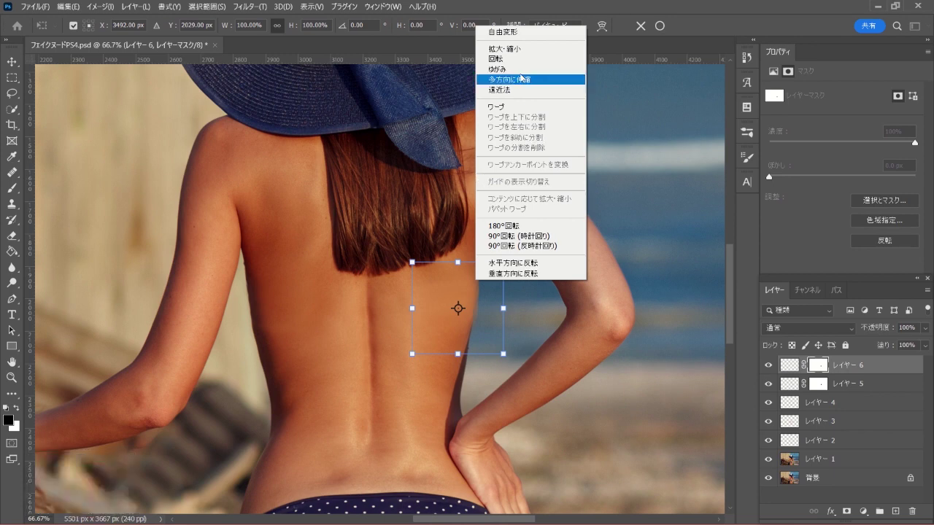
{"action": "left_click", "coordinate": [519, 37]}
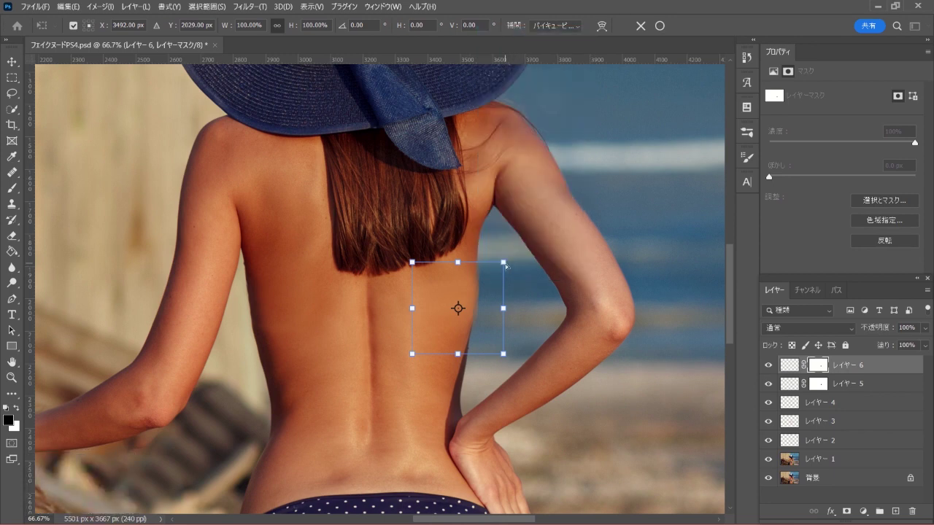
{"action": "left_click_drag", "start_coordinate": [503, 262], "coordinate": [502, 259]}
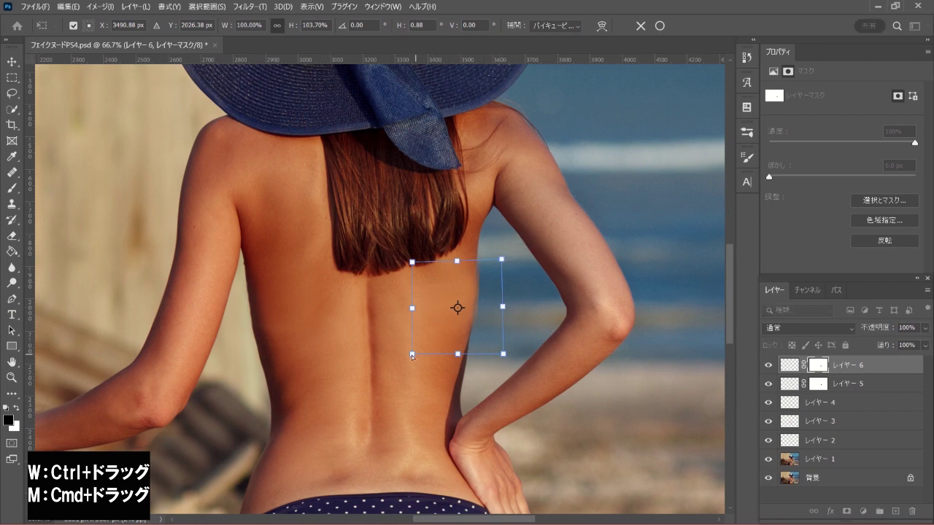
{"action": "left_click_drag", "start_coordinate": [413, 355], "coordinate": [427, 350]}
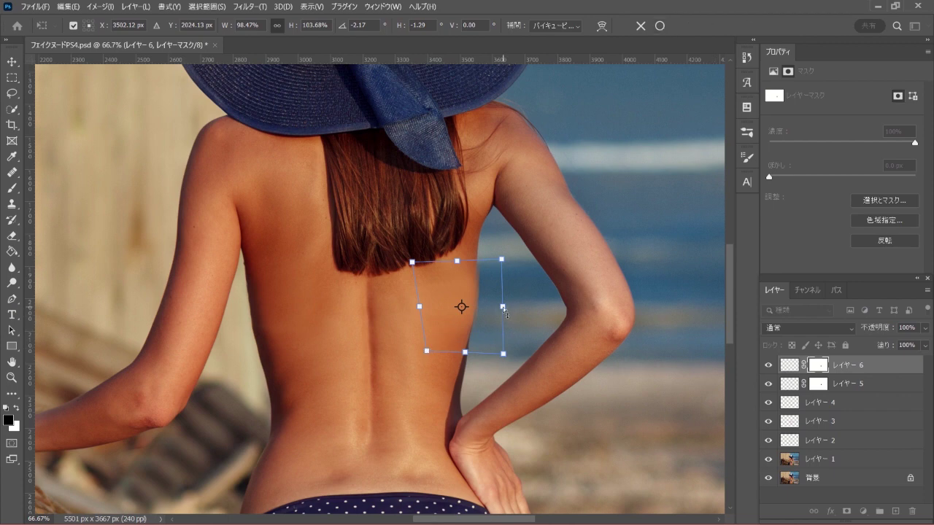
{"action": "left_click_drag", "start_coordinate": [505, 312], "coordinate": [505, 306]}
{"action": "left_click", "coordinate": [660, 25]}
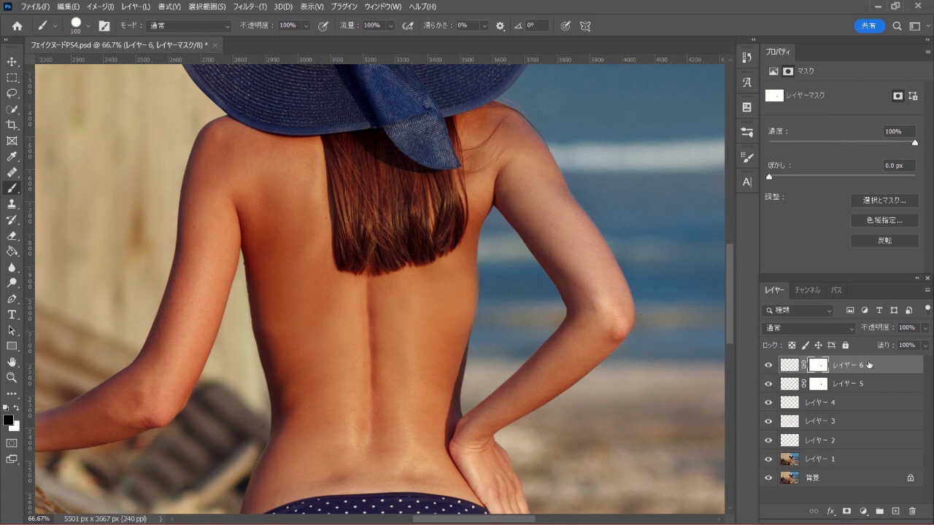
- Zoom out to the whole figure and toggle the Background solo to compare before and after
{"action": "key", "text": "ctrl+minus"}
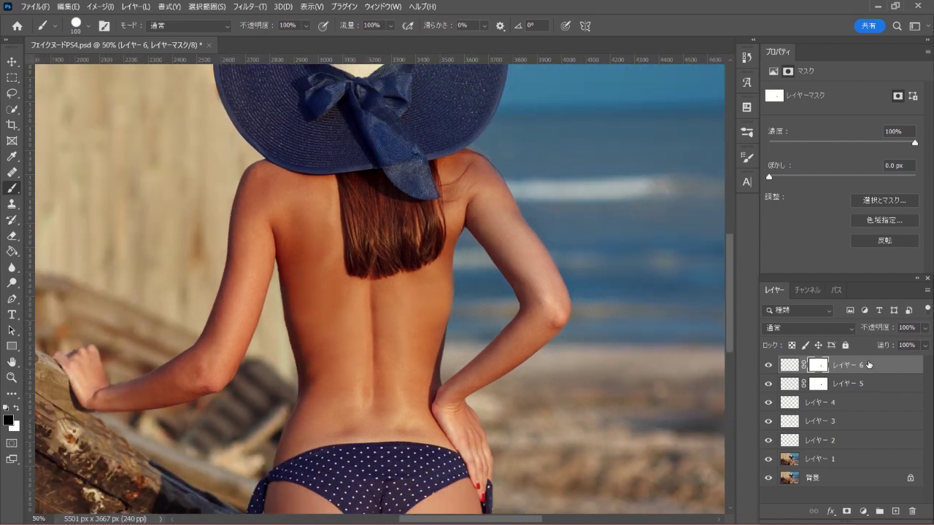
{"action": "key", "text": "ctrl+minus"}
{"action": "key", "text": "ctrl+plus"}
{"action": "key", "text": "ctrl+plus"}
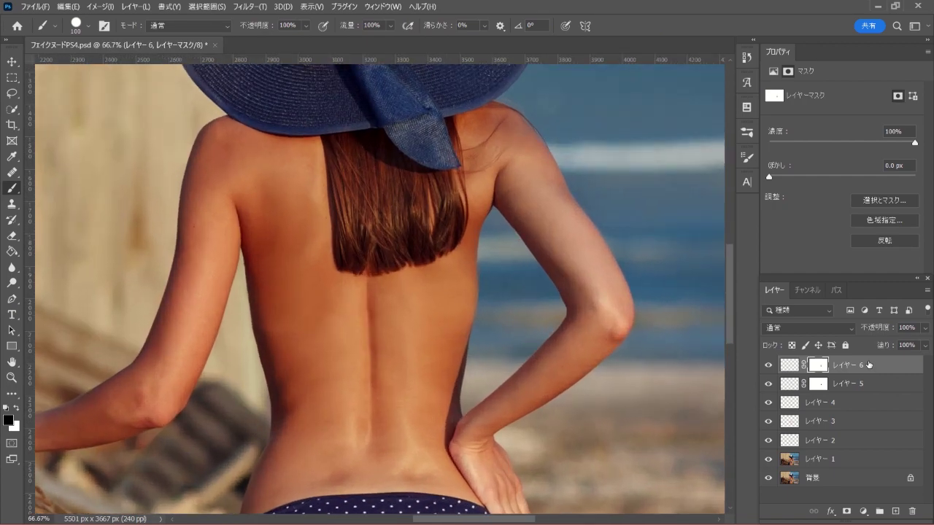
{"action": "key", "text": "ctrl+minus"}
{"action": "key", "text": "ctrl+minus"}
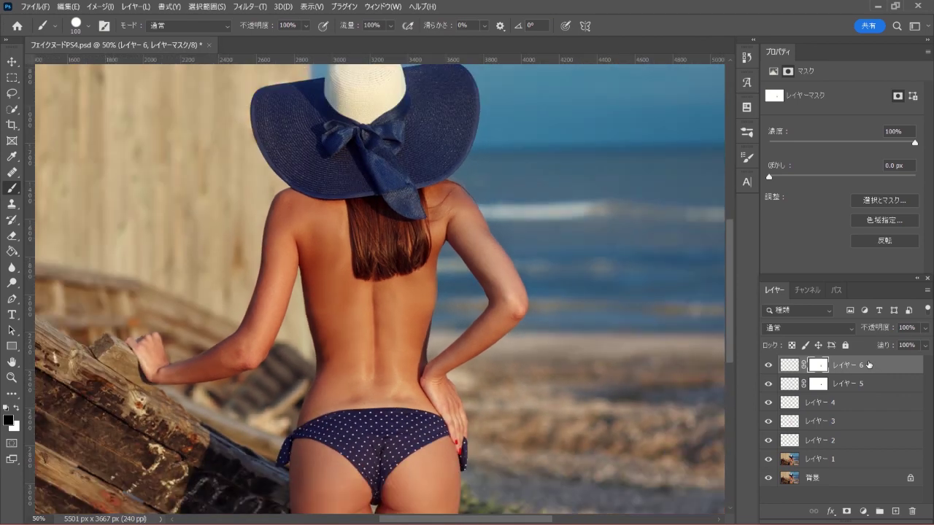
{"action": "left_click", "coordinate": [768, 478], "text": "alt"}
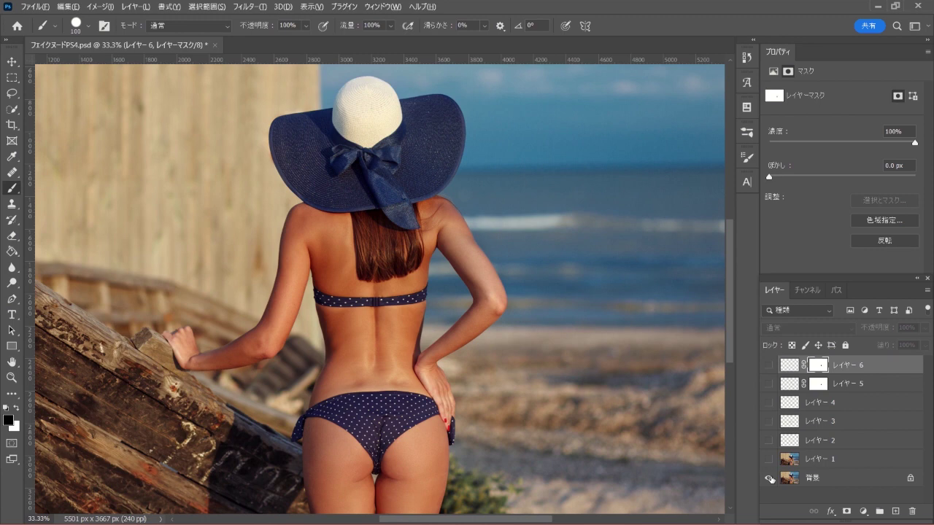
{"action": "left_click", "coordinate": [769, 478], "text": "alt"}
- Zoom in closer on the back, comparing original and retouched versions at each level
{"action": "key", "text": "ctrl+plus"}
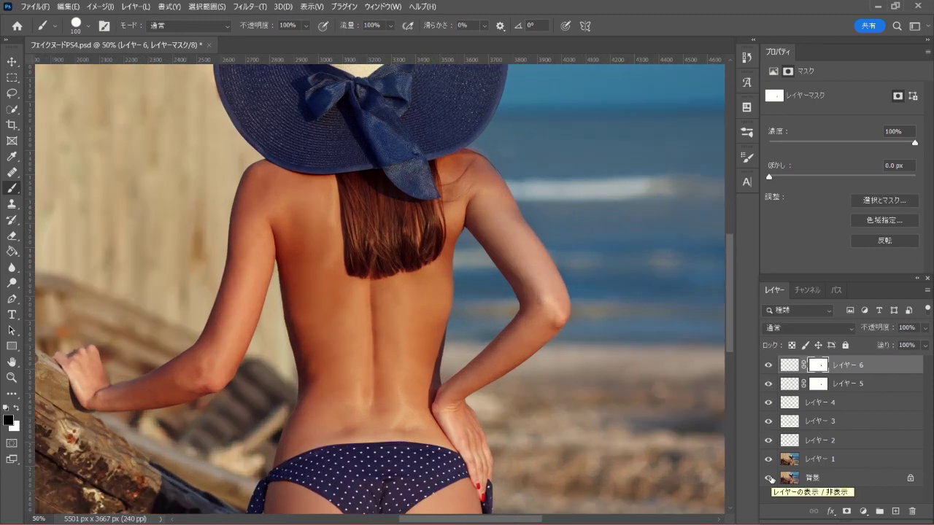
{"action": "left_click", "coordinate": [768, 478], "text": "alt"}
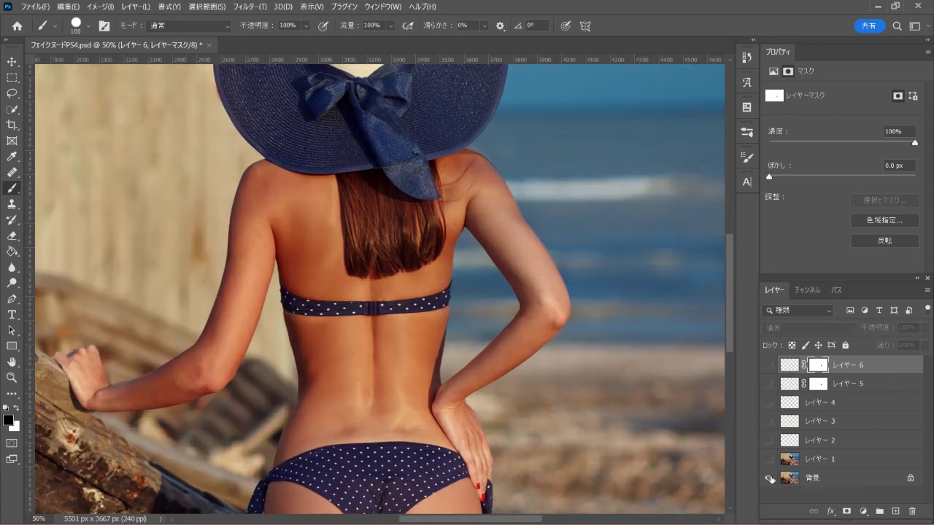
{"action": "left_click", "coordinate": [768, 478], "text": "alt"}
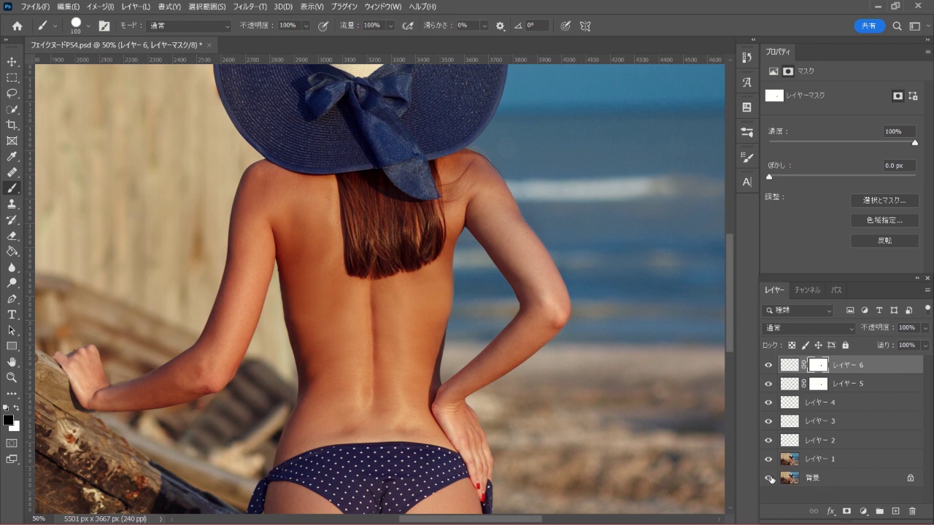
{"action": "key", "text": "ctrl+plus"}
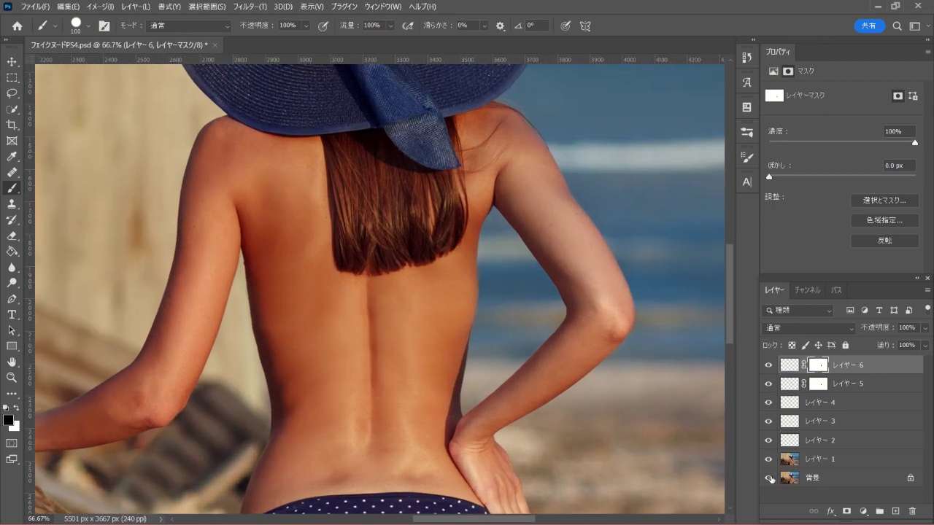
{"action": "left_click", "coordinate": [768, 478], "text": "alt"}
{"action": "left_click", "coordinate": [768, 478], "text": "alt"}
- Fit the image on screen and compare original and retouched twice, ending on retouched
{"action": "key", "text": "ctrl+0"}
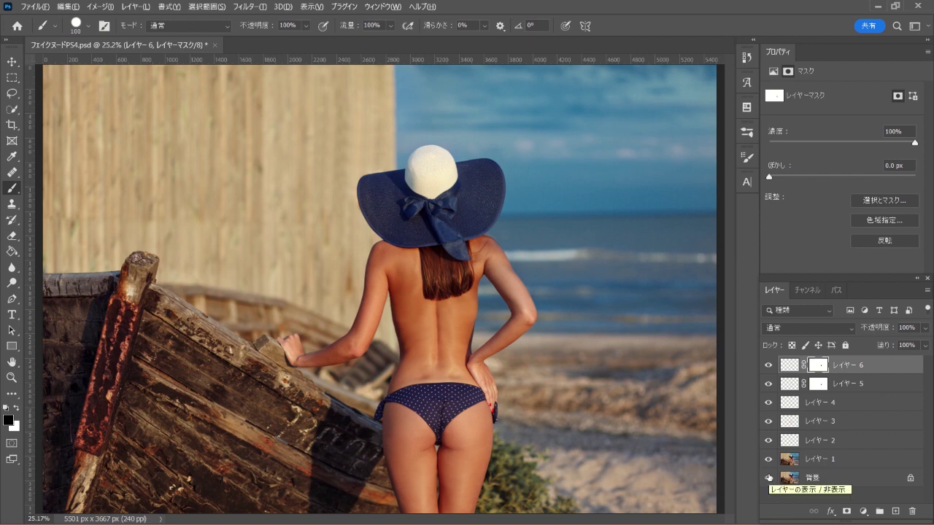
{"action": "left_click", "coordinate": [768, 477], "text": "alt"}
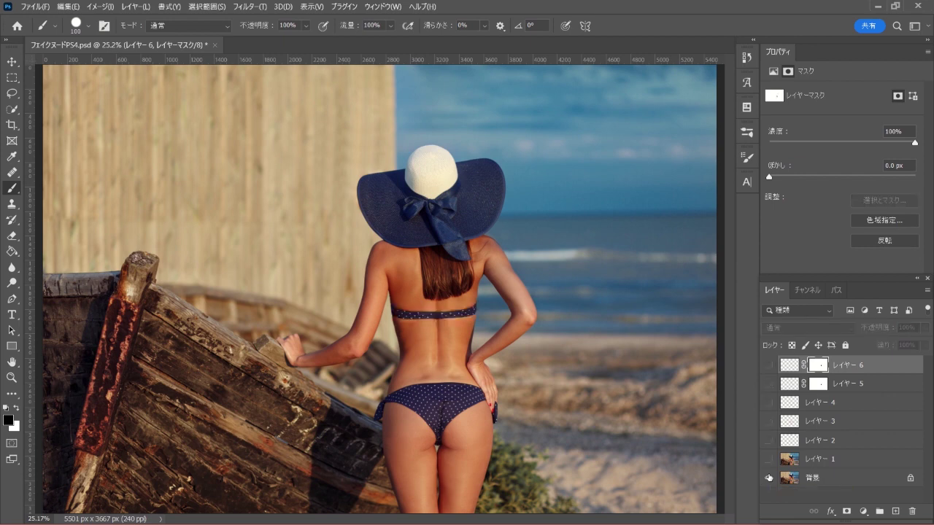
{"action": "left_click", "coordinate": [768, 478], "text": "alt"}
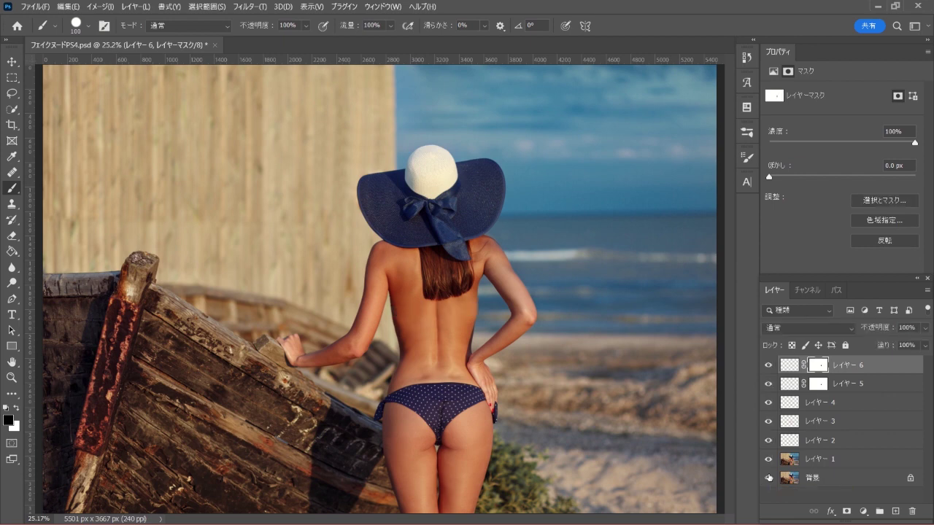
{"action": "left_click", "coordinate": [768, 478], "text": "alt"}
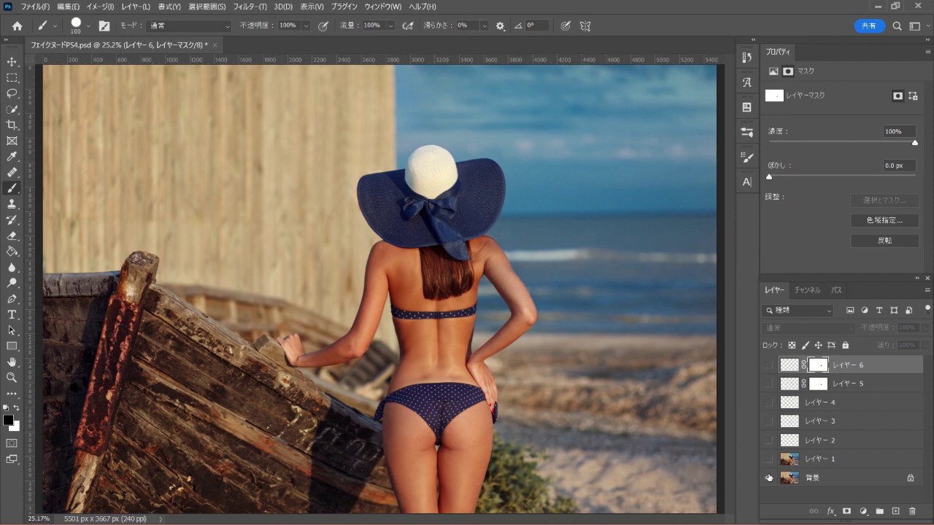
{"action": "left_click", "coordinate": [768, 478], "text": "alt"}
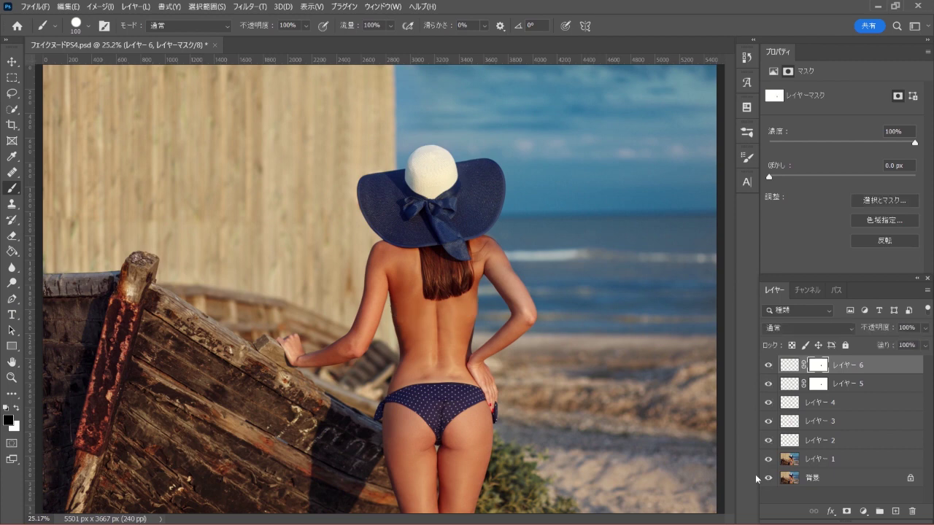